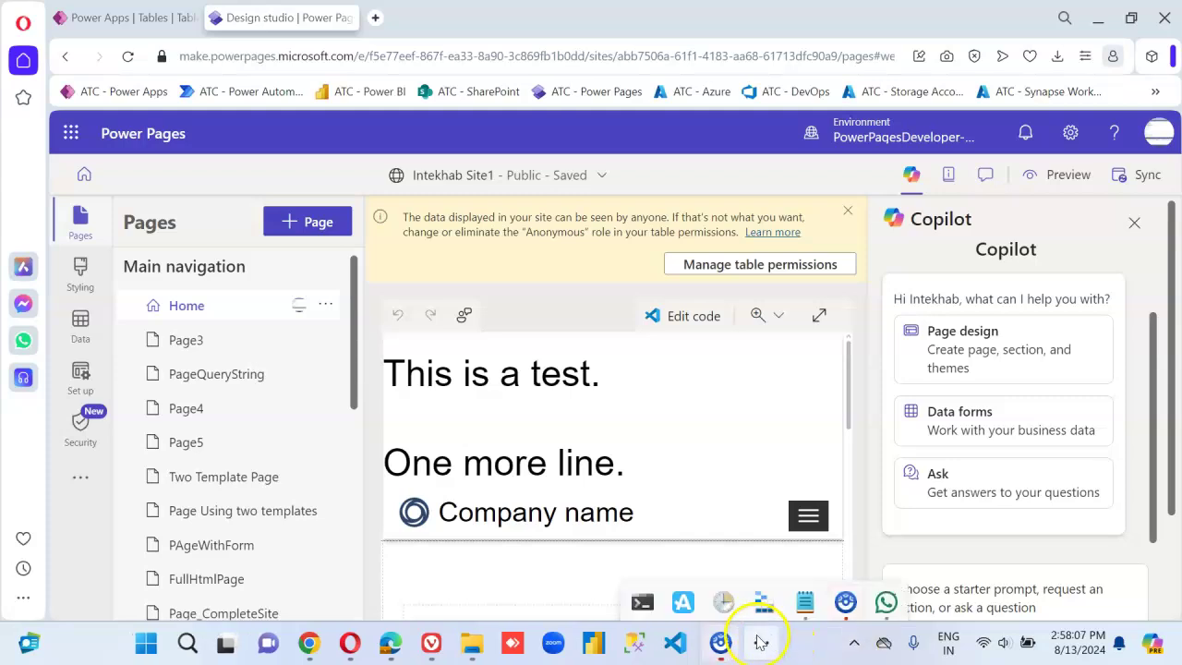
- Open the Lesson621_Notes.txt notes and review the FetchXML query's filter block
left_click(804, 595)
scroll(518, 299, "up", 5)
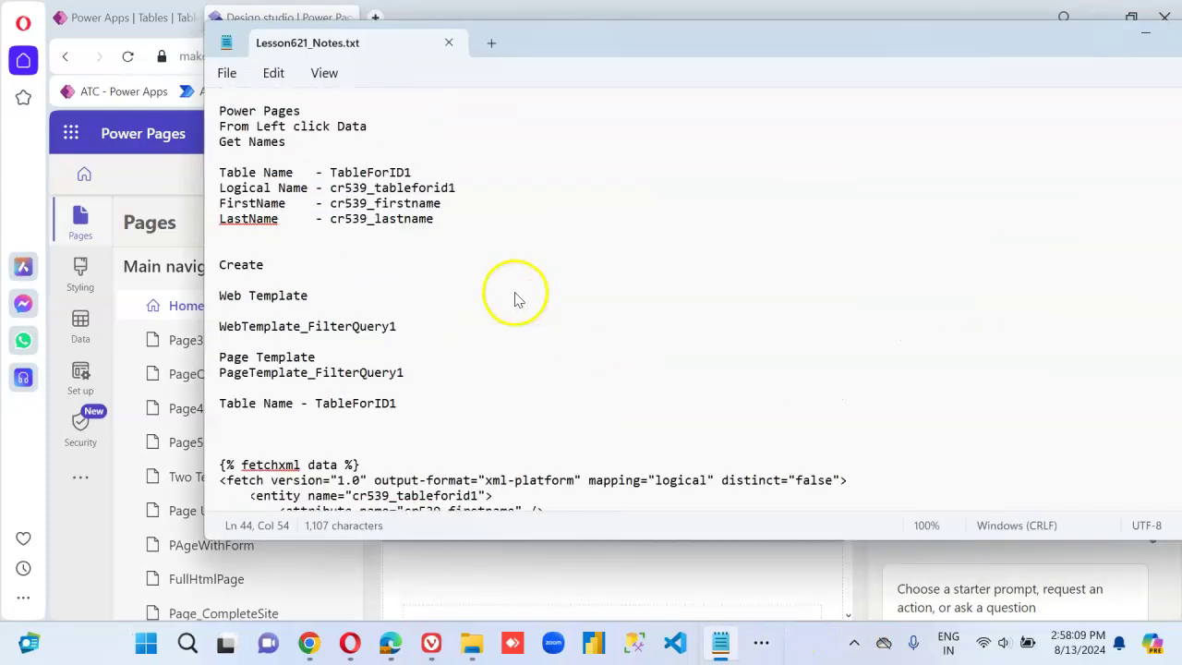
scroll(516, 292, "down", 7)
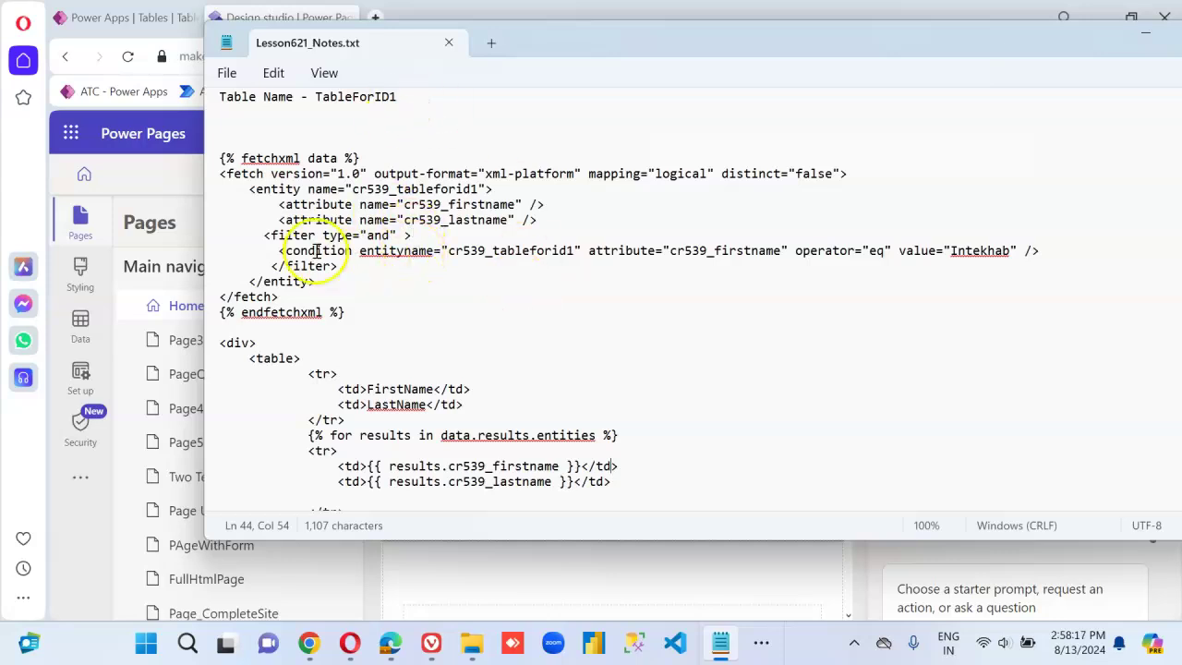
left_click_drag(269, 234, 360, 268)
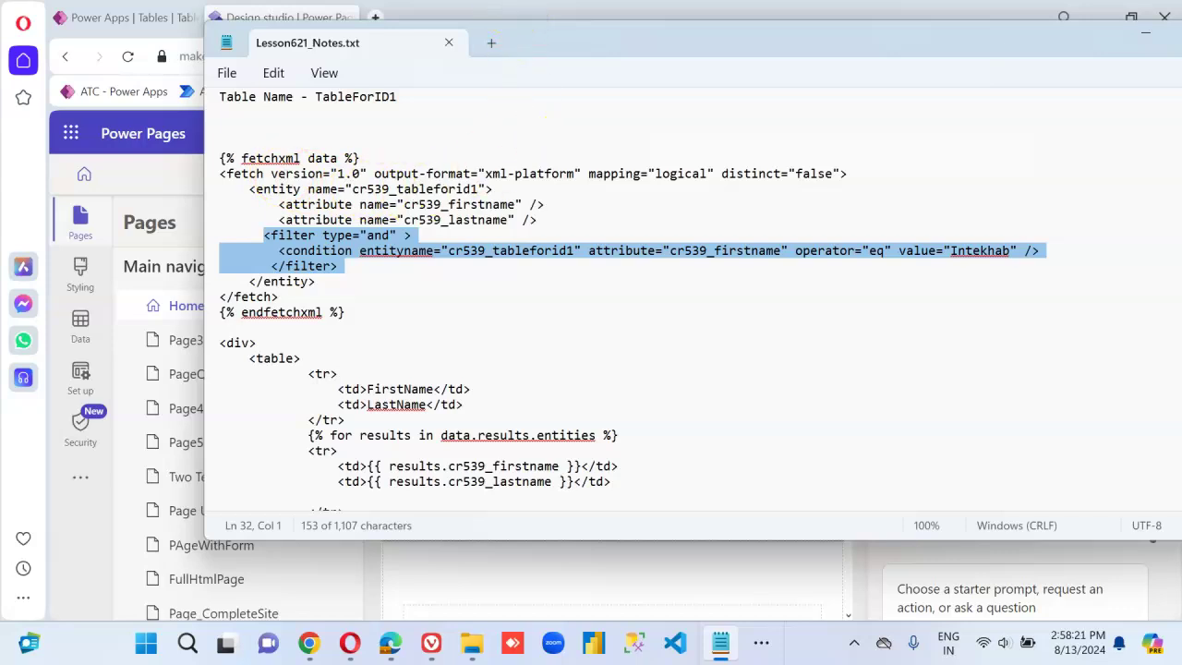
- In the TableForID1 data in Power Apps, remove the trailing 1 from the first record's FirstName value
left_click(196, 48)
left_click(143, 17)
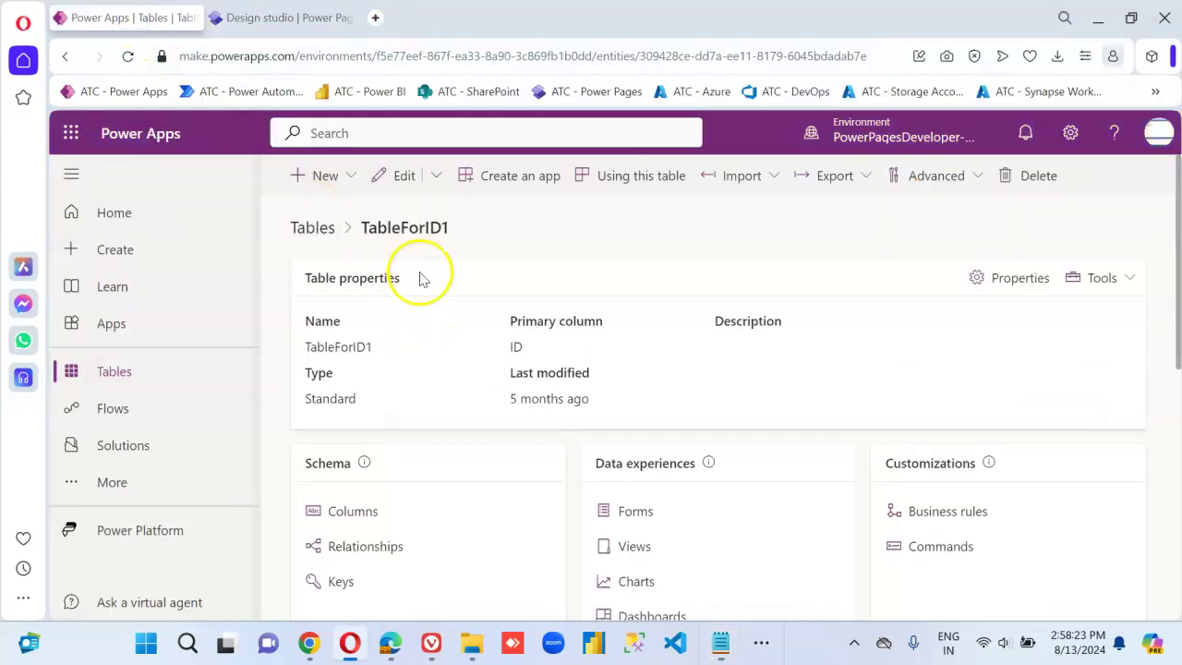
left_click_drag(453, 230, 366, 242)
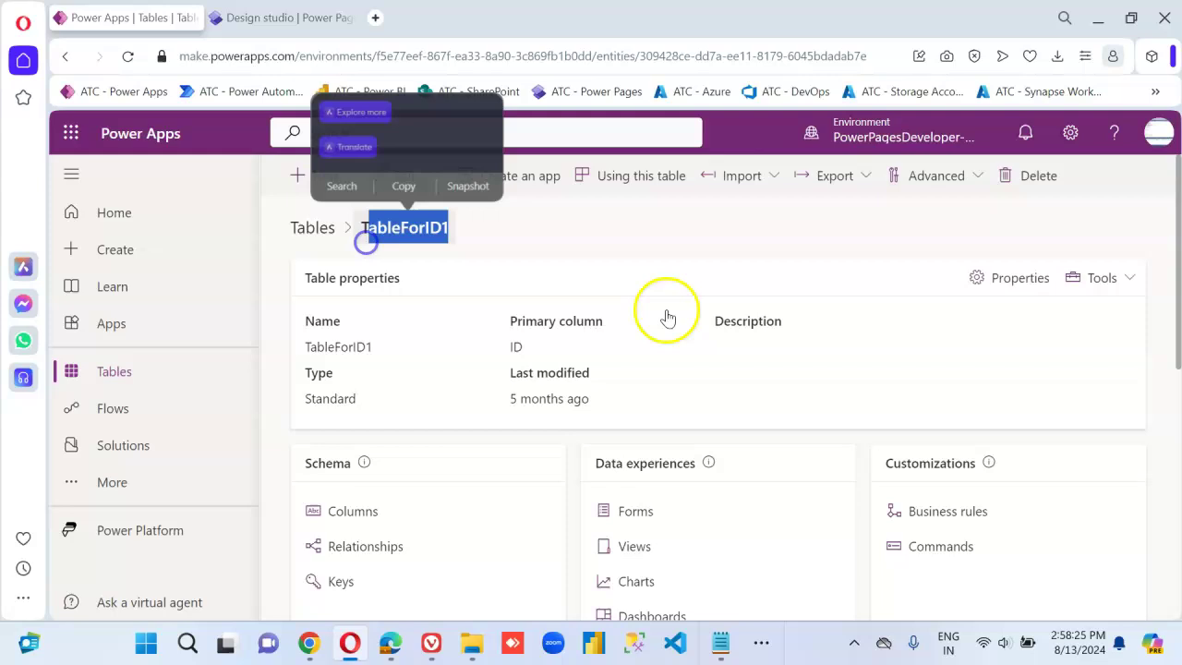
left_click(667, 318)
scroll(668, 317, "down", 3)
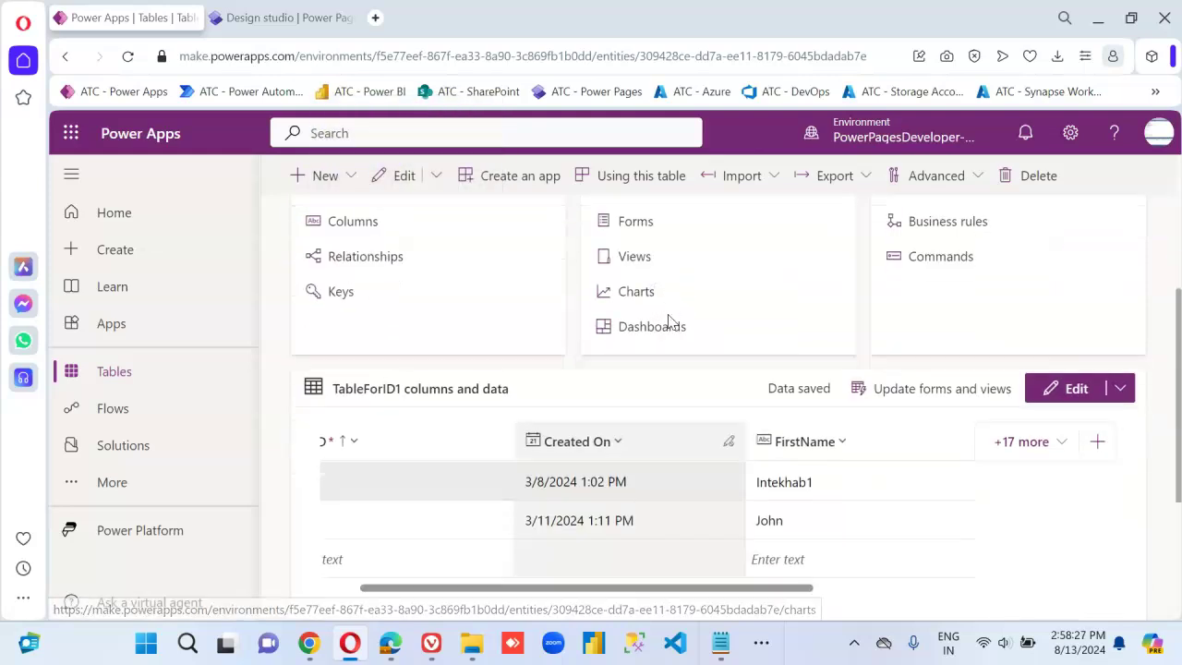
scroll(667, 320, "down", 1)
left_click(836, 406)
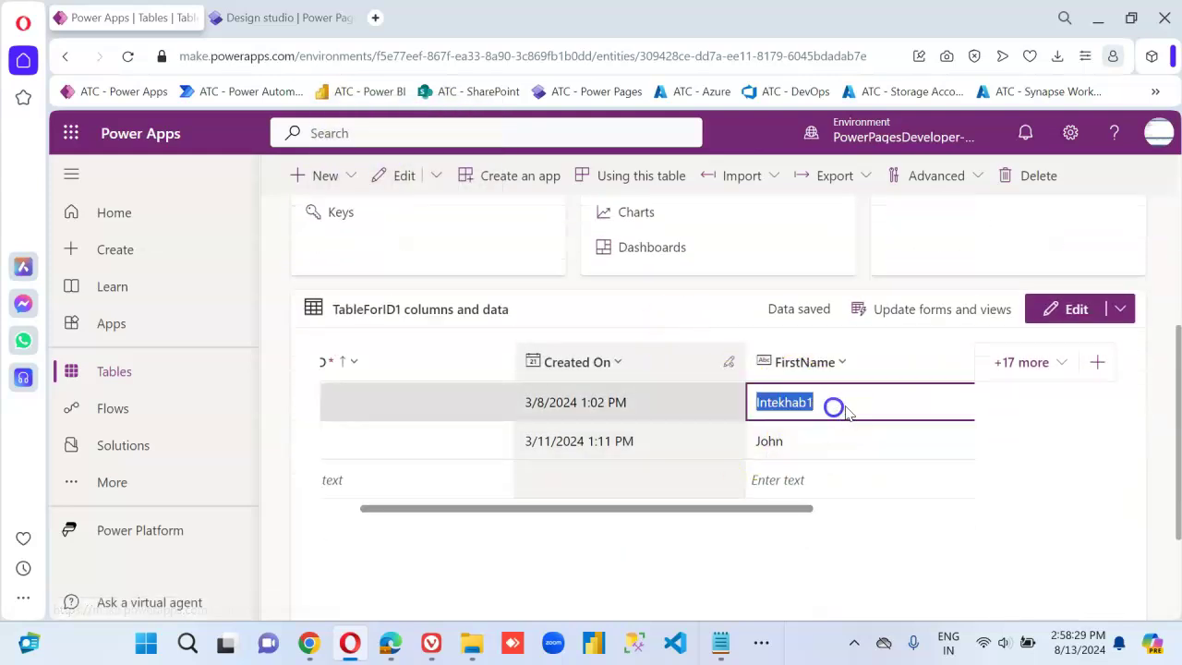
left_click(856, 404)
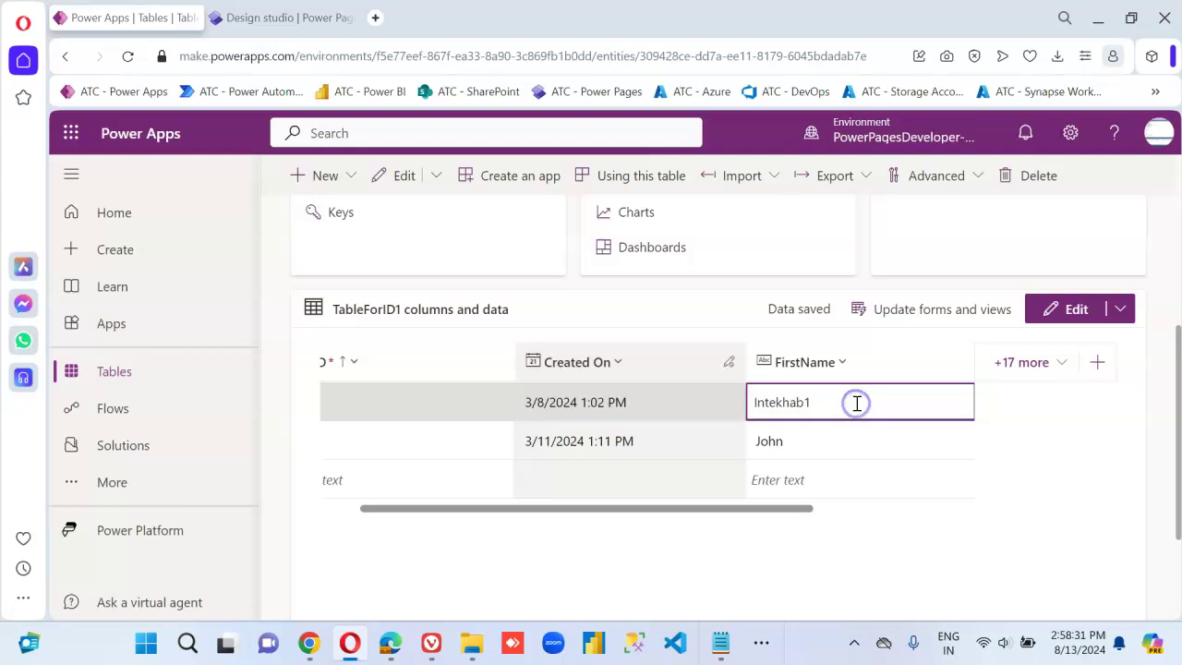
key("BackSpace")
left_click(852, 451)
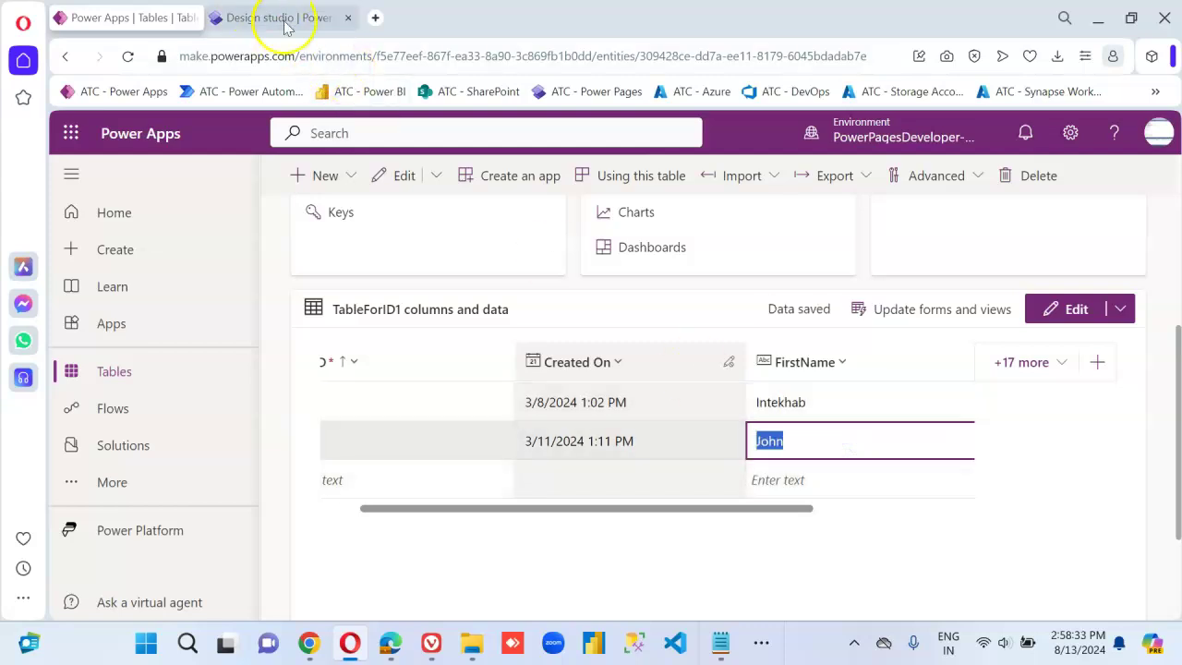
- Review the filter condition in the Lesson621_Notes.txt notes and copy the code from the fetchxml block through the closing div
left_click(721, 642)
left_click(342, 298)
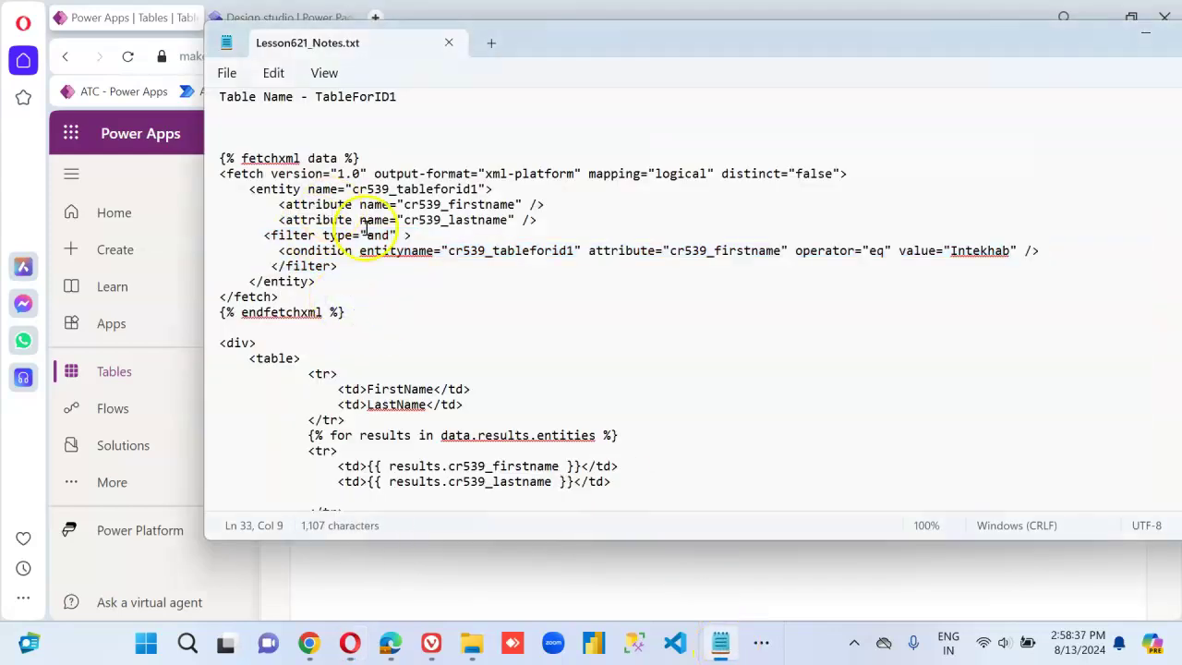
scroll(499, 406, "down", 1)
scroll(489, 435, "up", 1)
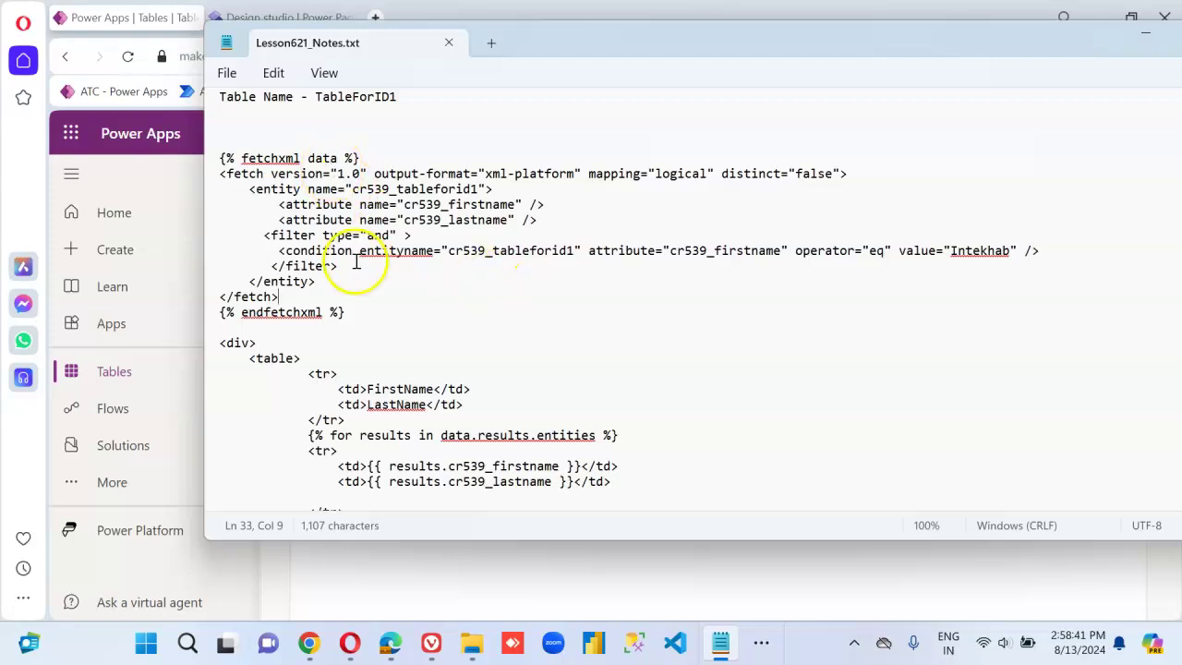
left_click_drag(242, 235, 342, 265)
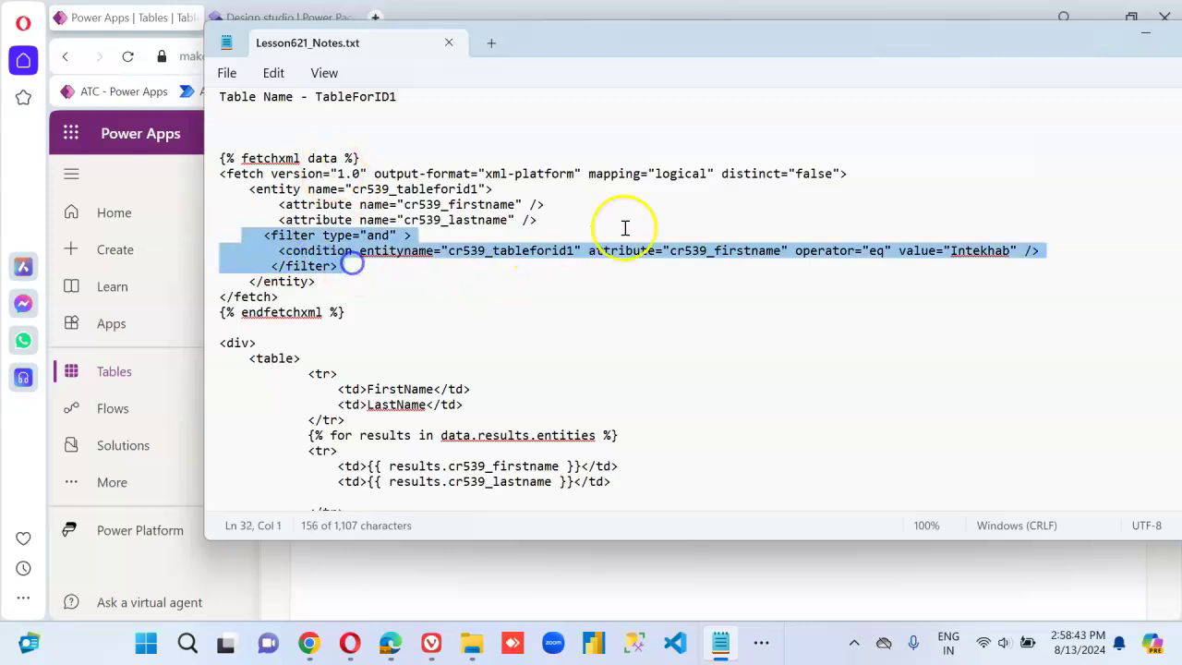
left_click(751, 252)
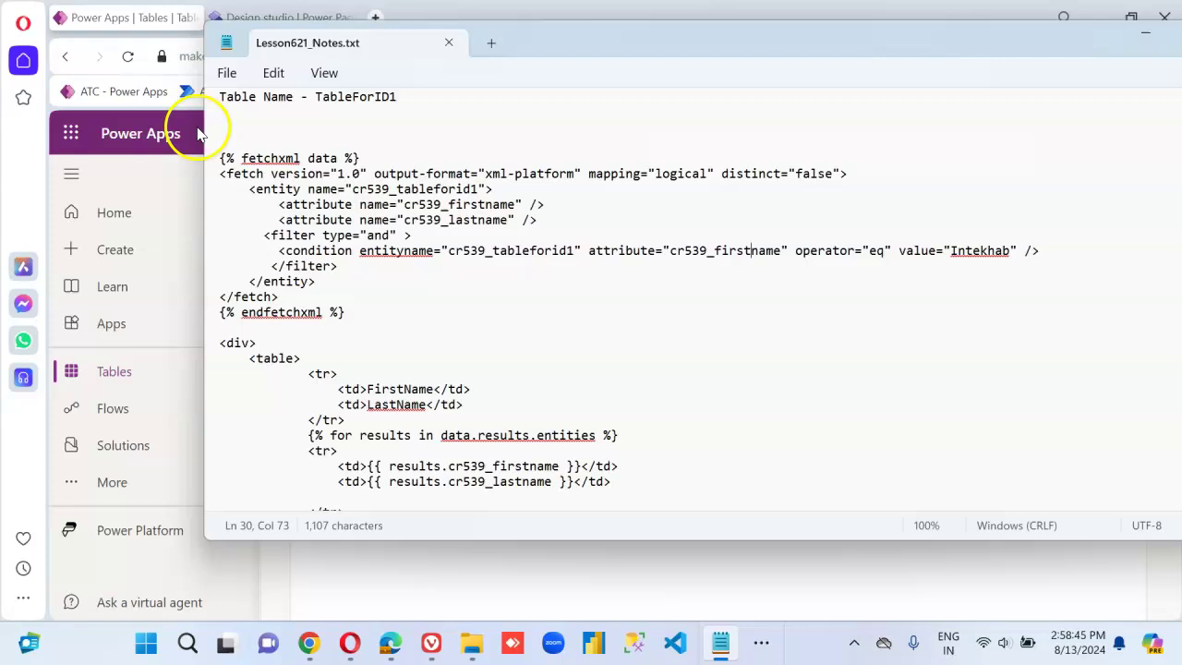
left_click_drag(240, 137, 624, 574)
left_click_drag(513, 505, 386, 425)
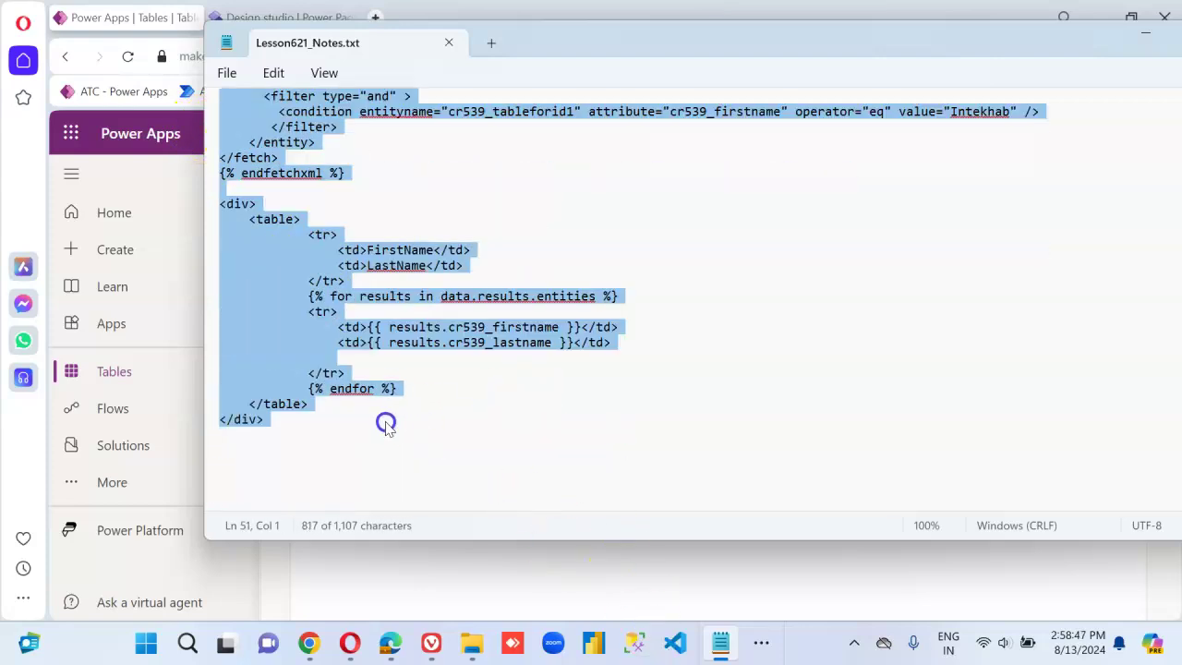
- From the Power Pages design studio, open Power Pages Management and show its list of web templates
left_click(277, 17)
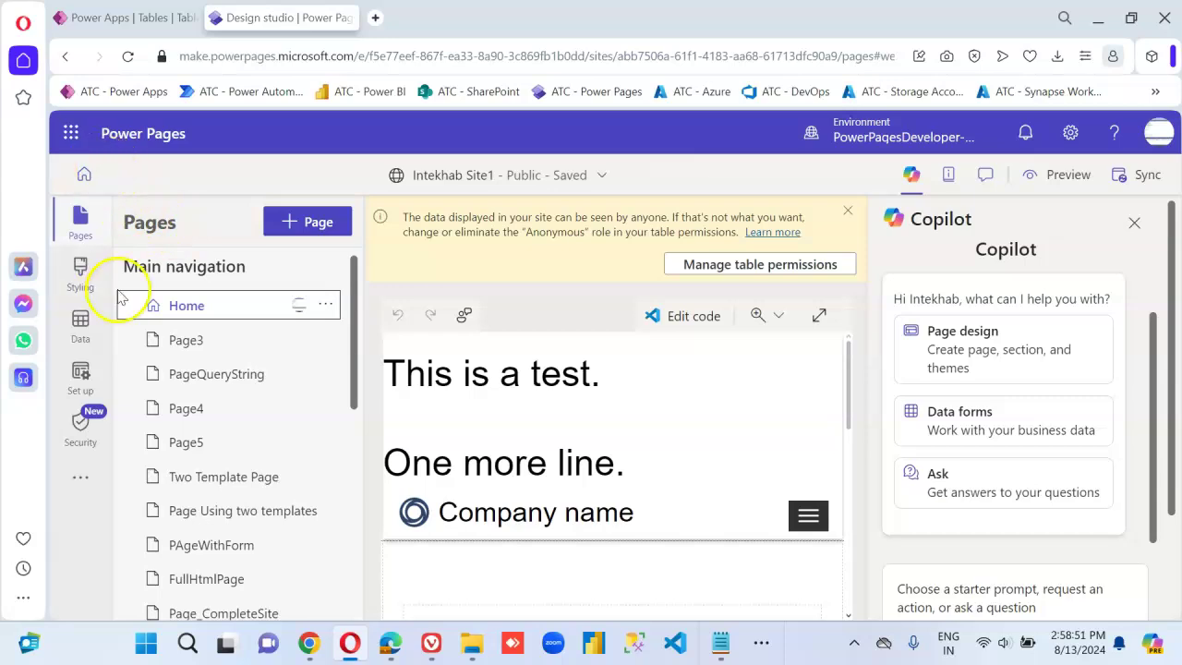
left_click(76, 482)
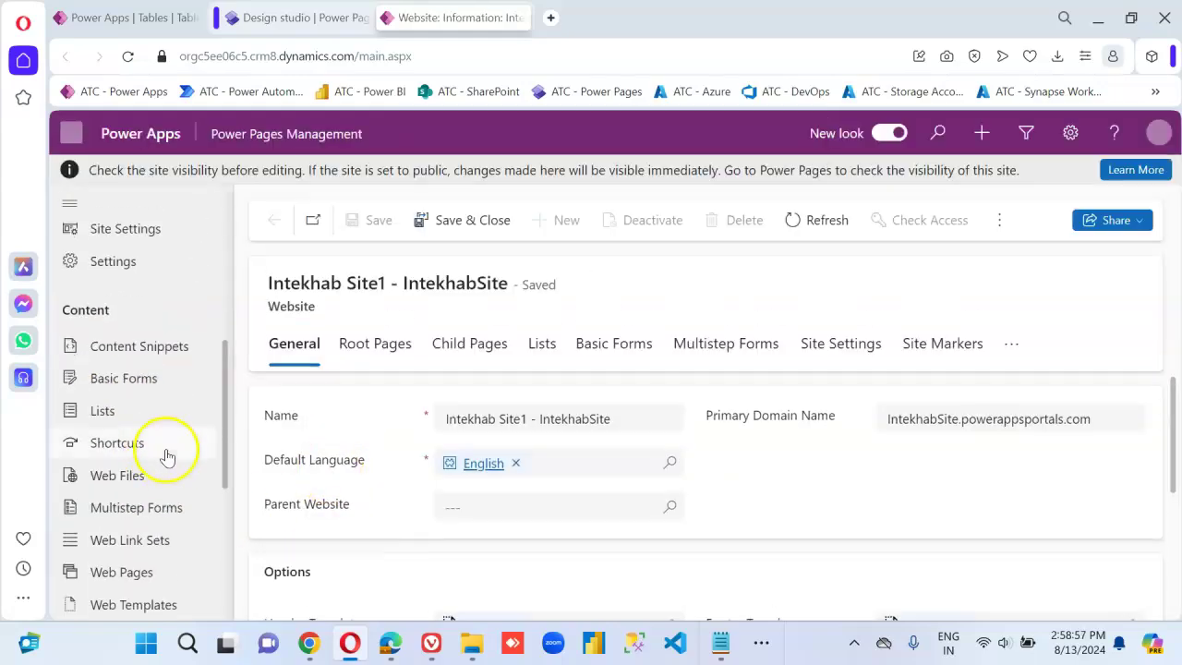
scroll(158, 434, "down", 2)
left_click(141, 426)
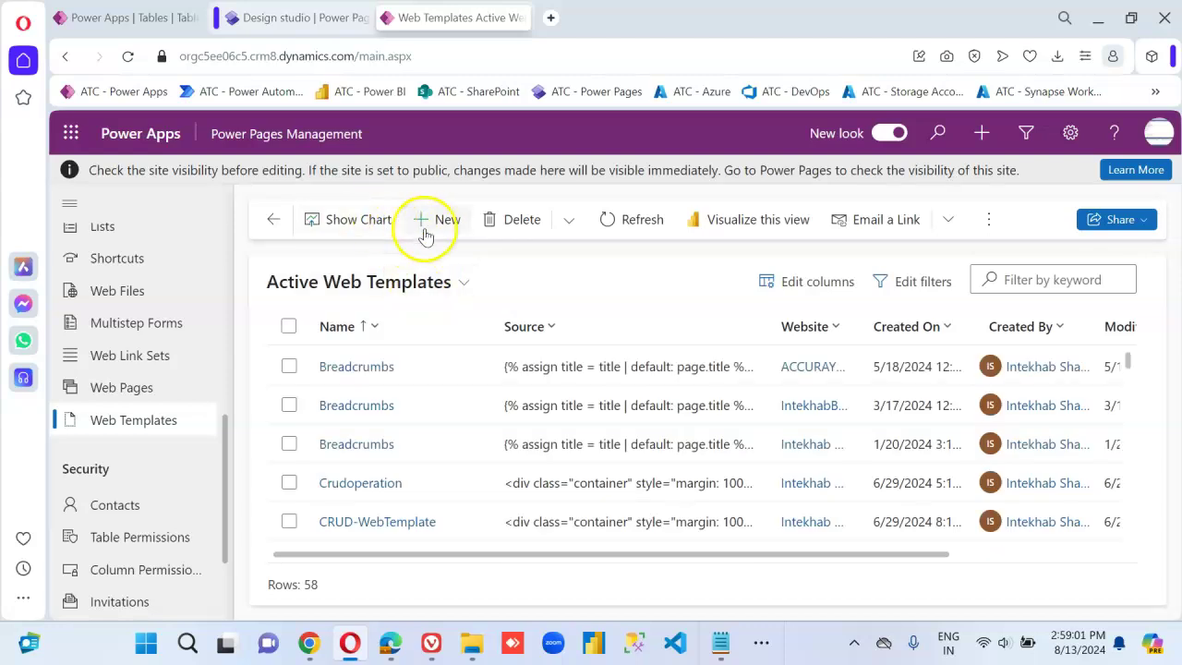
- Start a new web template and paste the copied FetchXML and HTML table code as its source
left_click(448, 220)
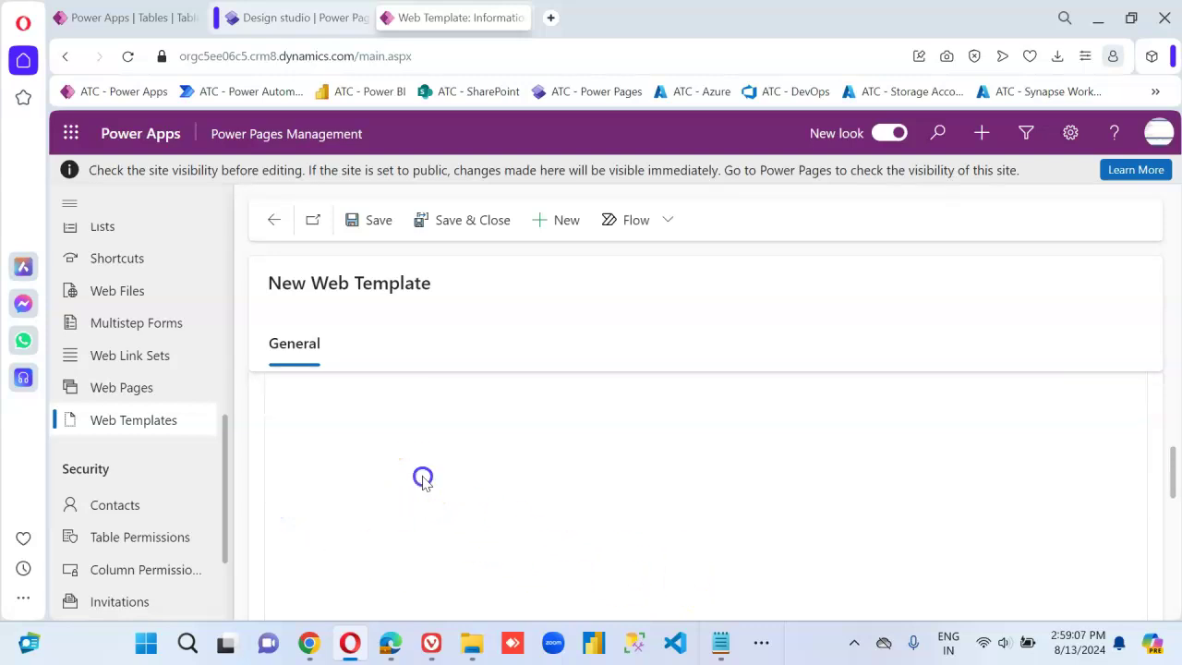
left_click(328, 534)
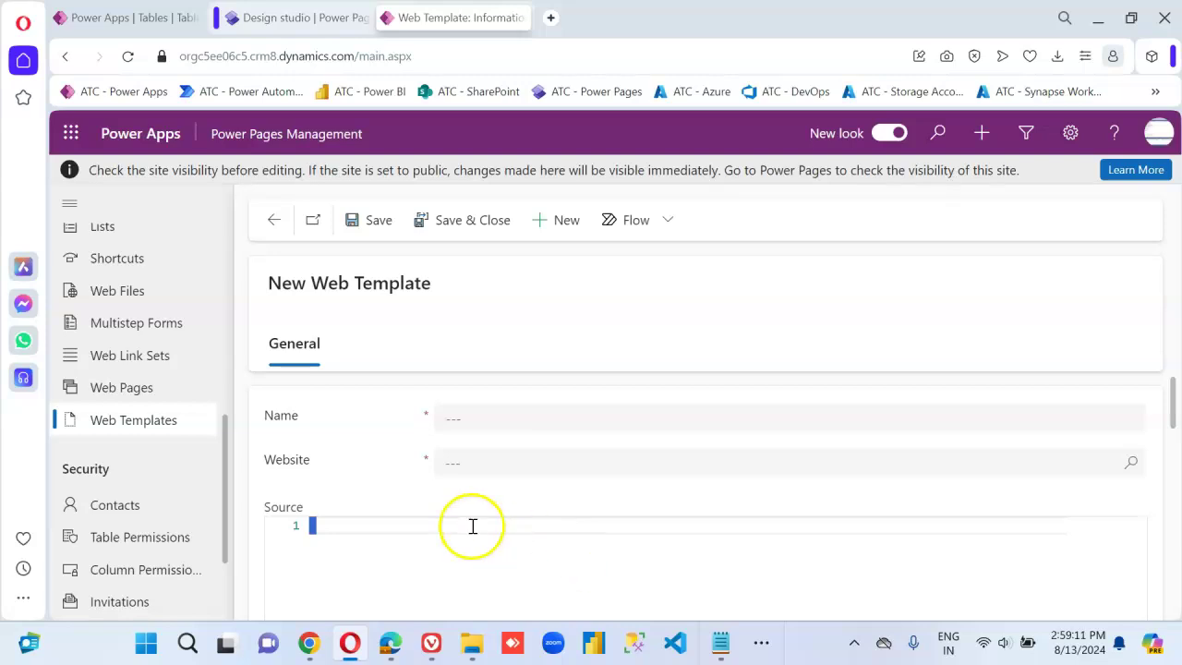
key("ctrl+v")
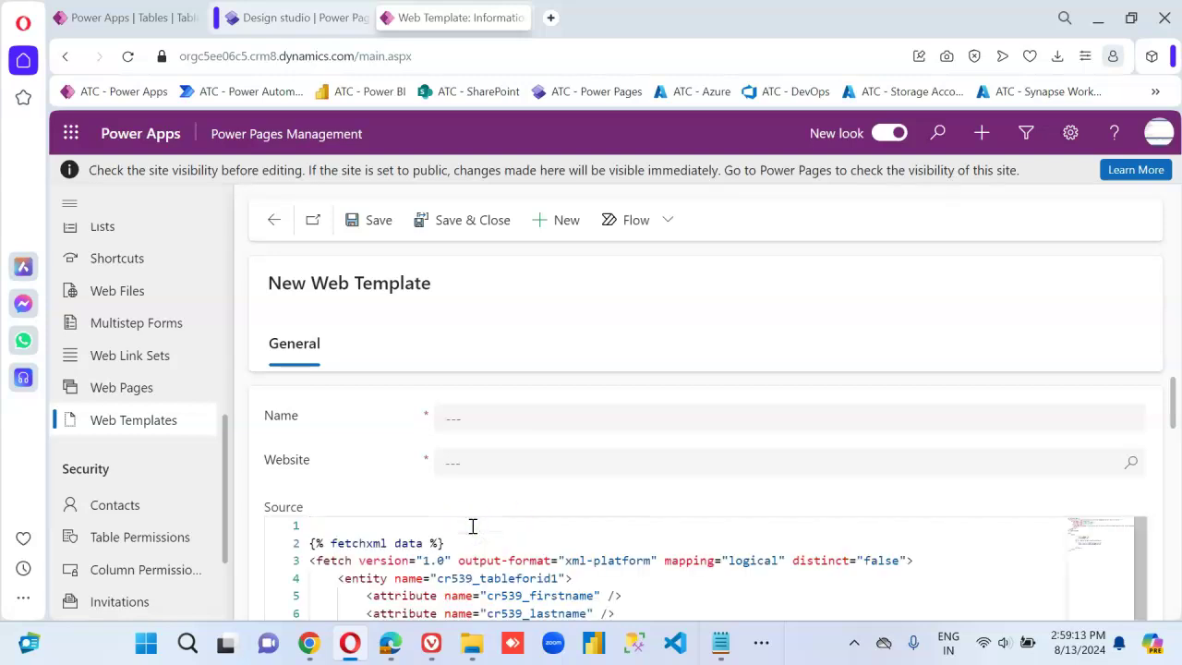
scroll(818, 563, "down", 3)
scroll(819, 567, "down", 10)
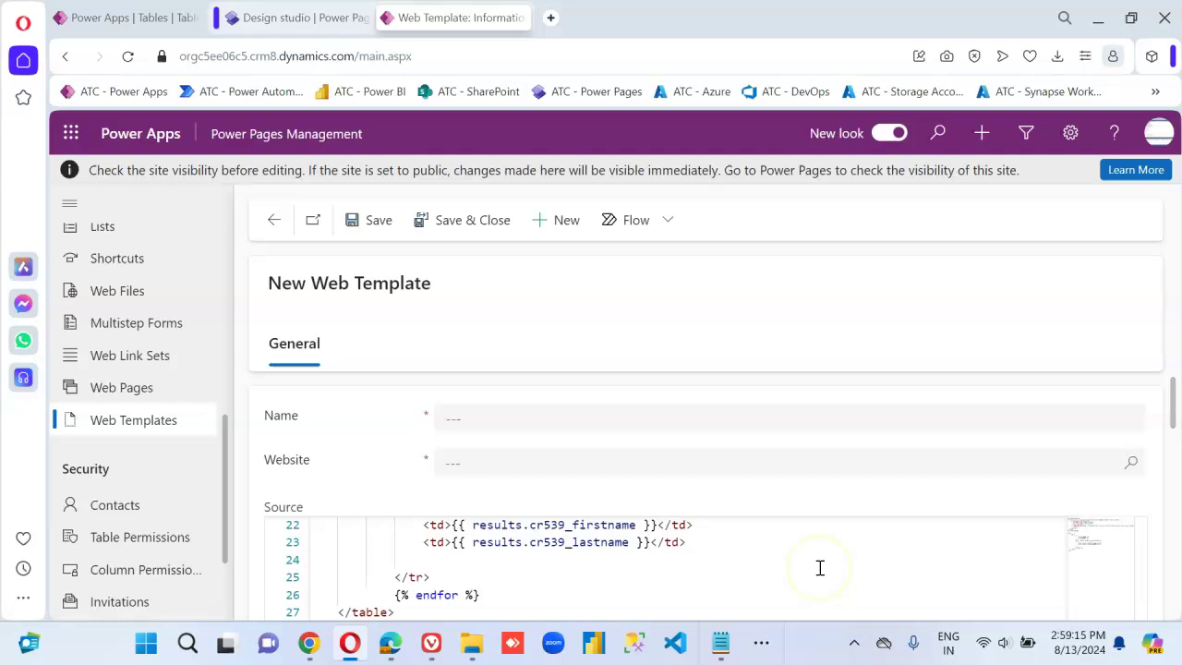
scroll(651, 496, "up", 5)
scroll(651, 496, "up", 6)
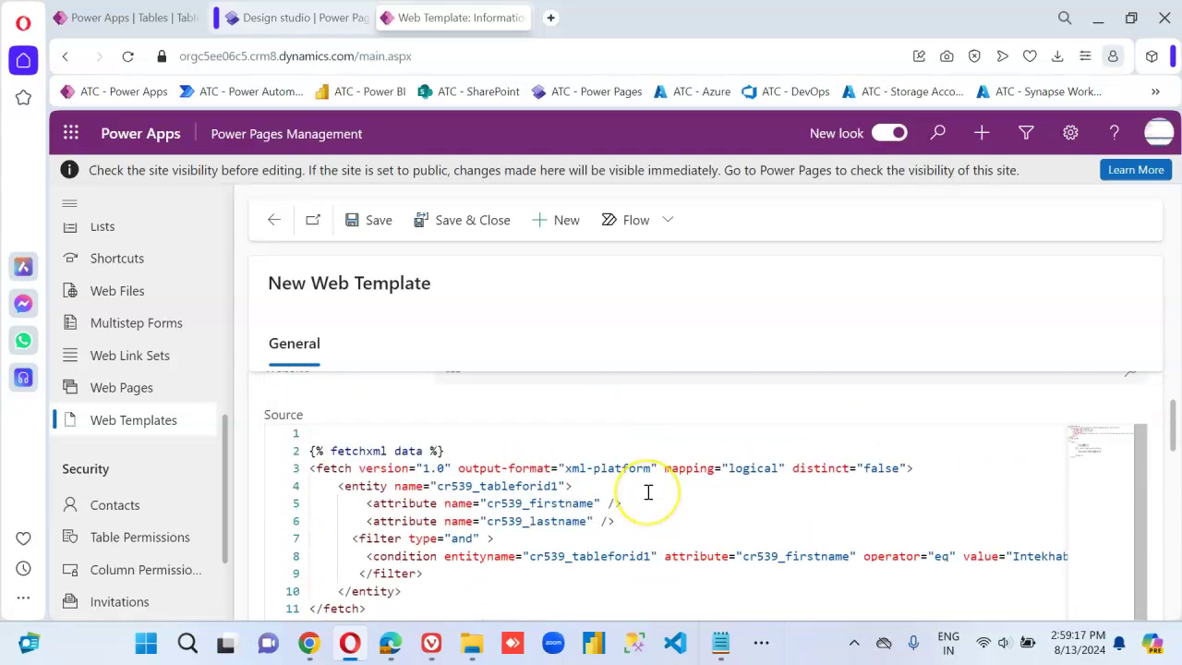
- Copy WebTemplate_FilterQuery1 from the notes and use it as the new web template's name
left_click(720, 644)
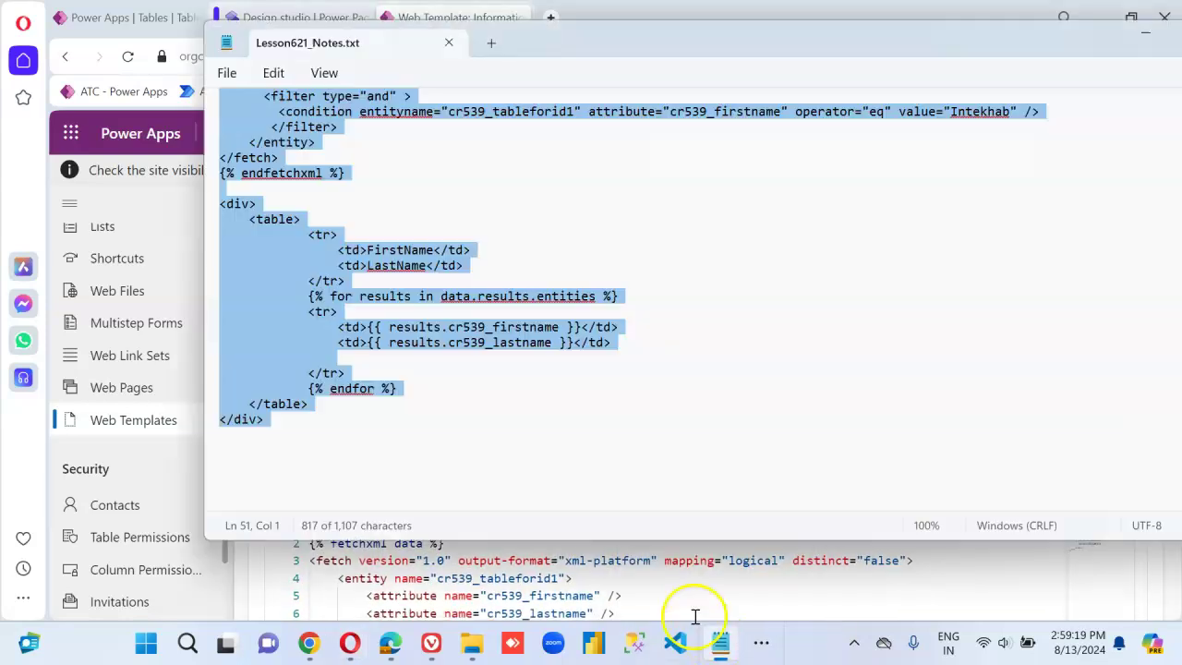
left_click(376, 229)
scroll(388, 229, "up", 6)
scroll(388, 229, "up", 2)
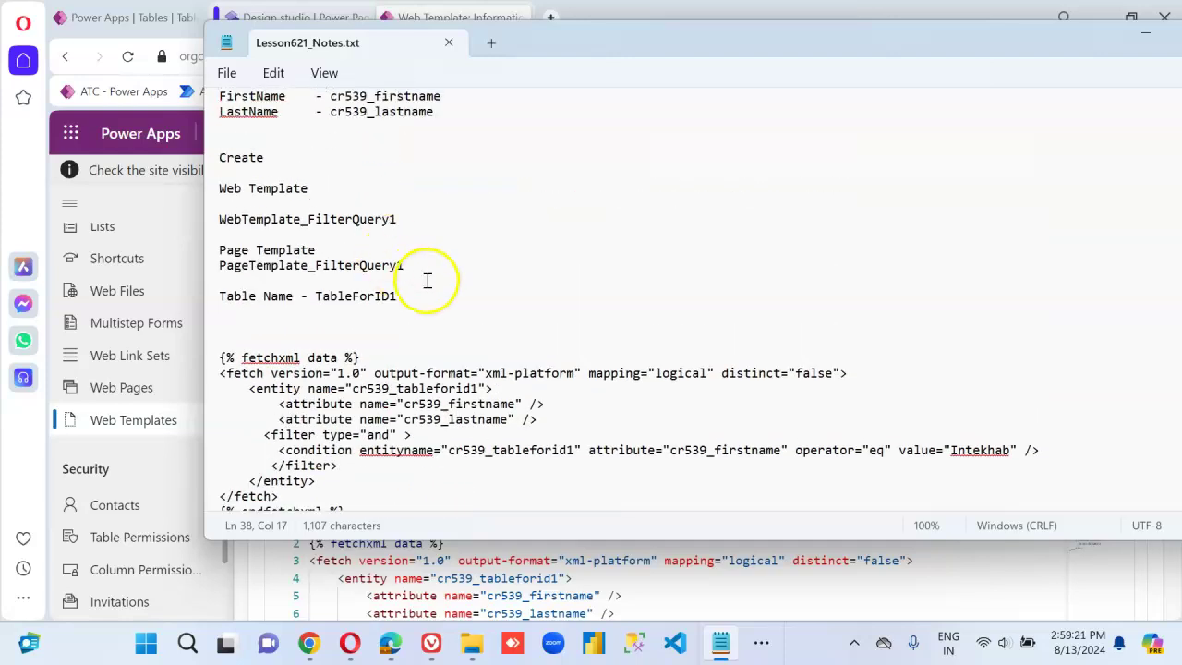
left_click_drag(398, 222, 191, 220)
key("ctrl+c")
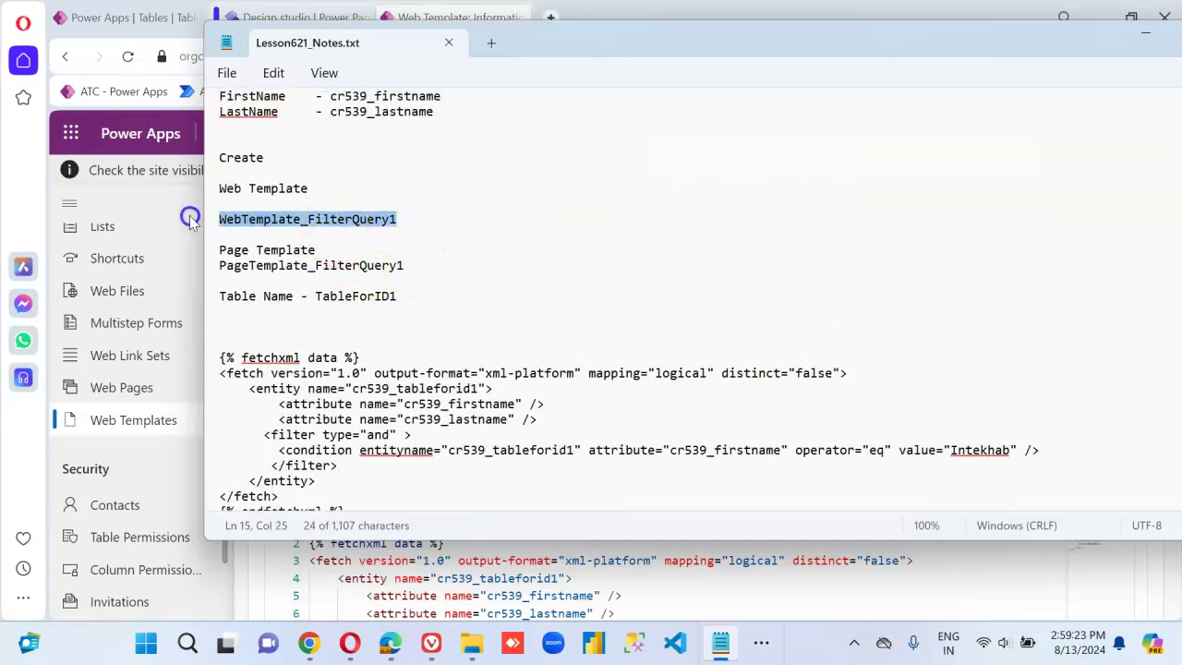
left_click(453, 17)
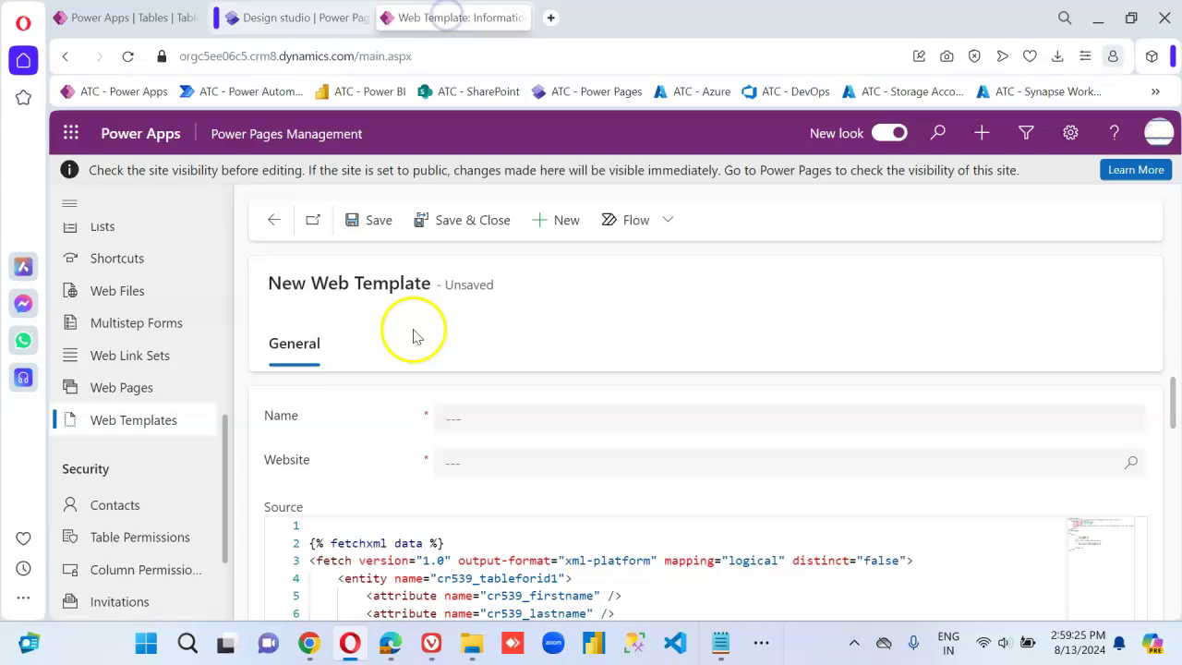
left_click(452, 422)
key("ctrl+v")
- Assign the web template to the website Intekhab Site1 - IntekhabSite and save it
left_click(520, 465)
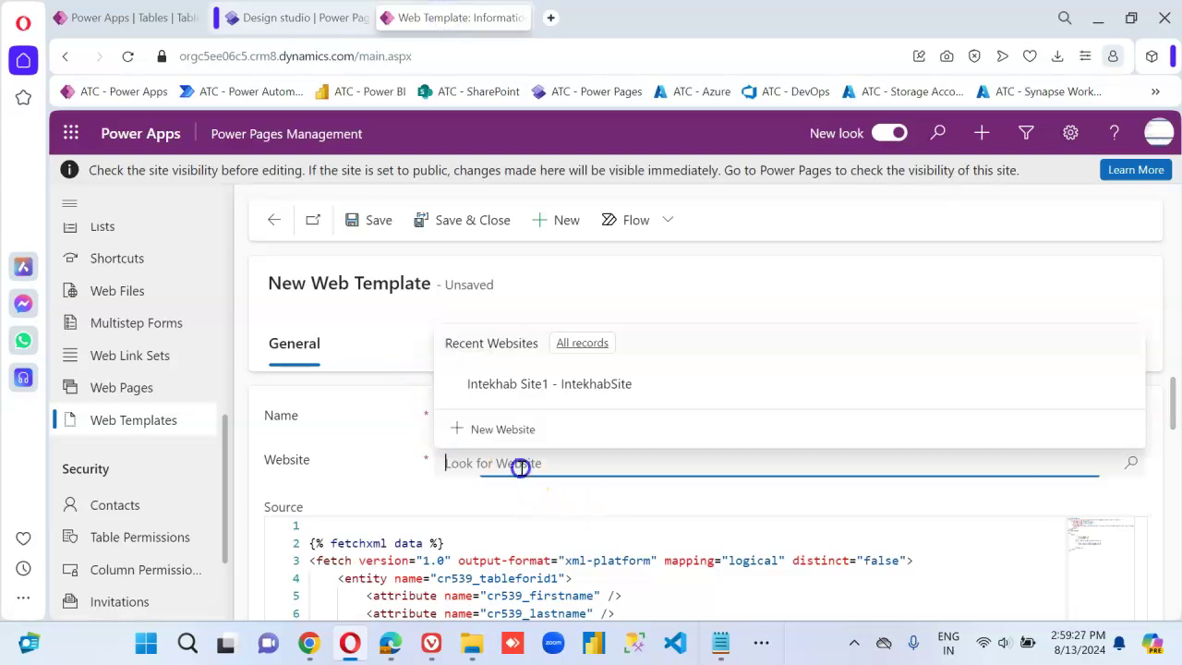
left_click(527, 397)
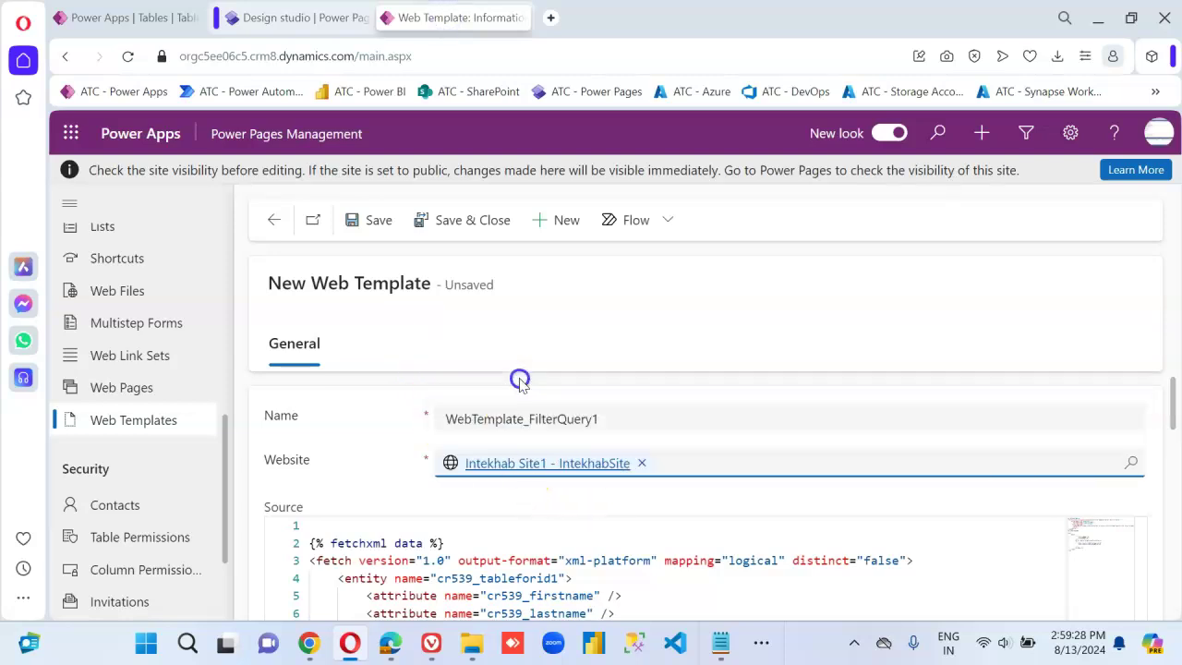
left_click(379, 222)
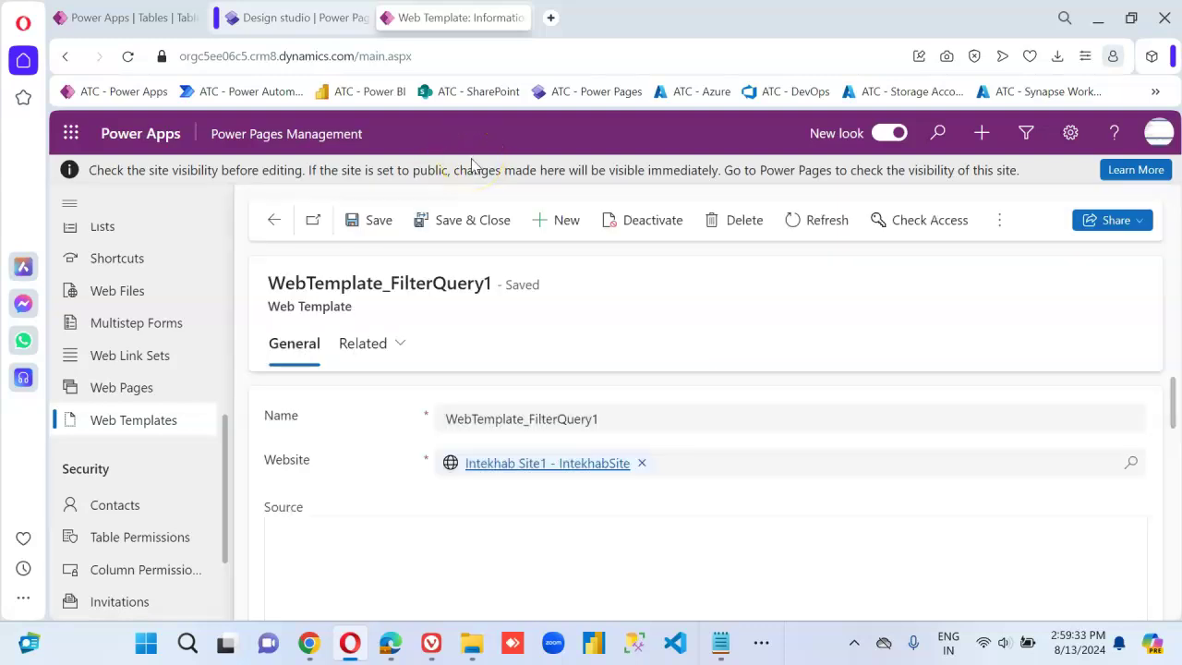
- Duplicate the web template's browser tab and show the list of page templates in the copy
left_click(489, 13)
right_click(489, 12)
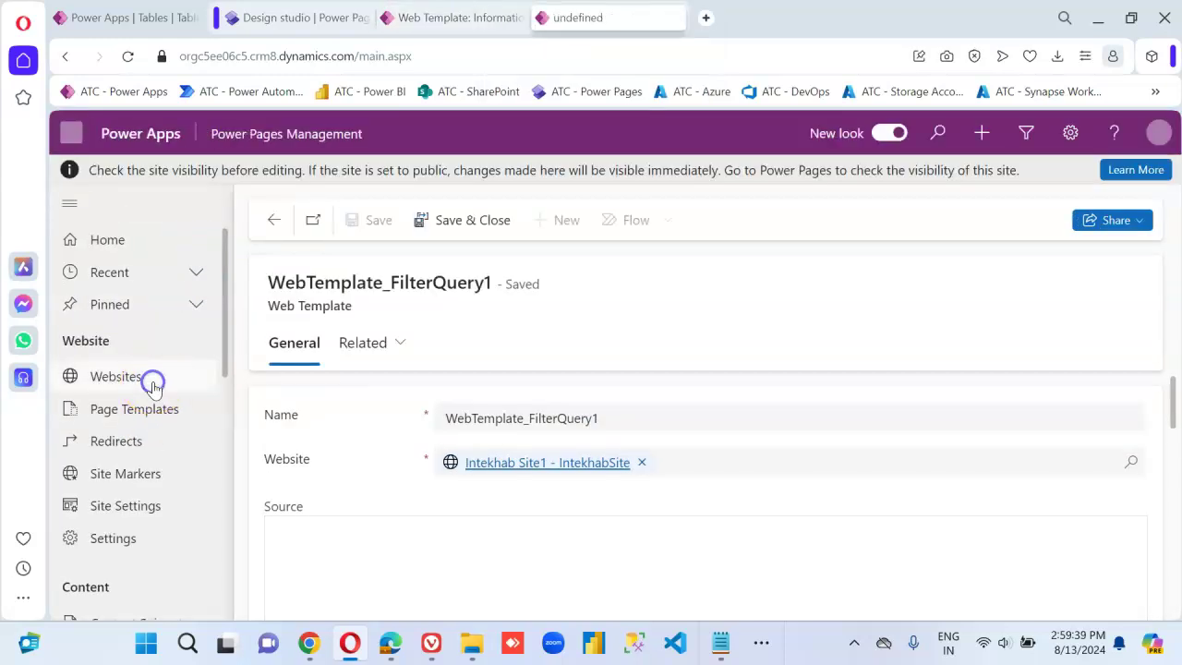
left_click(155, 419)
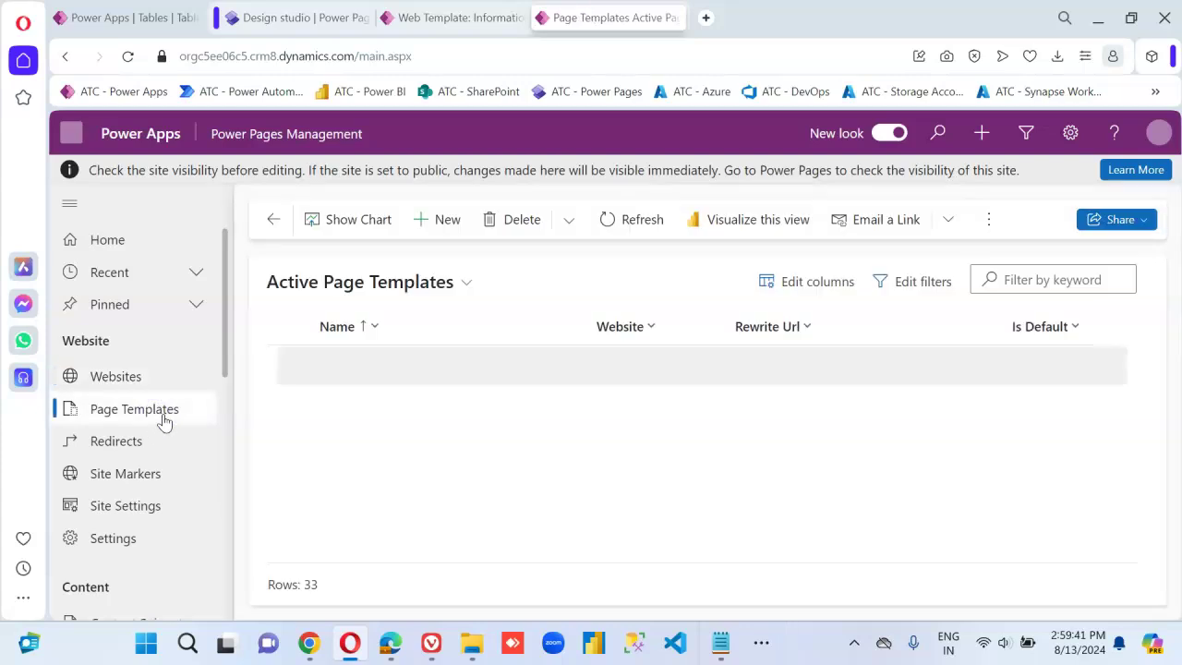
left_click(158, 416)
- Copy PageTemplate_FilterQuery1 from the notes, start a new page template and use the copied text as its name
left_click(720, 652)
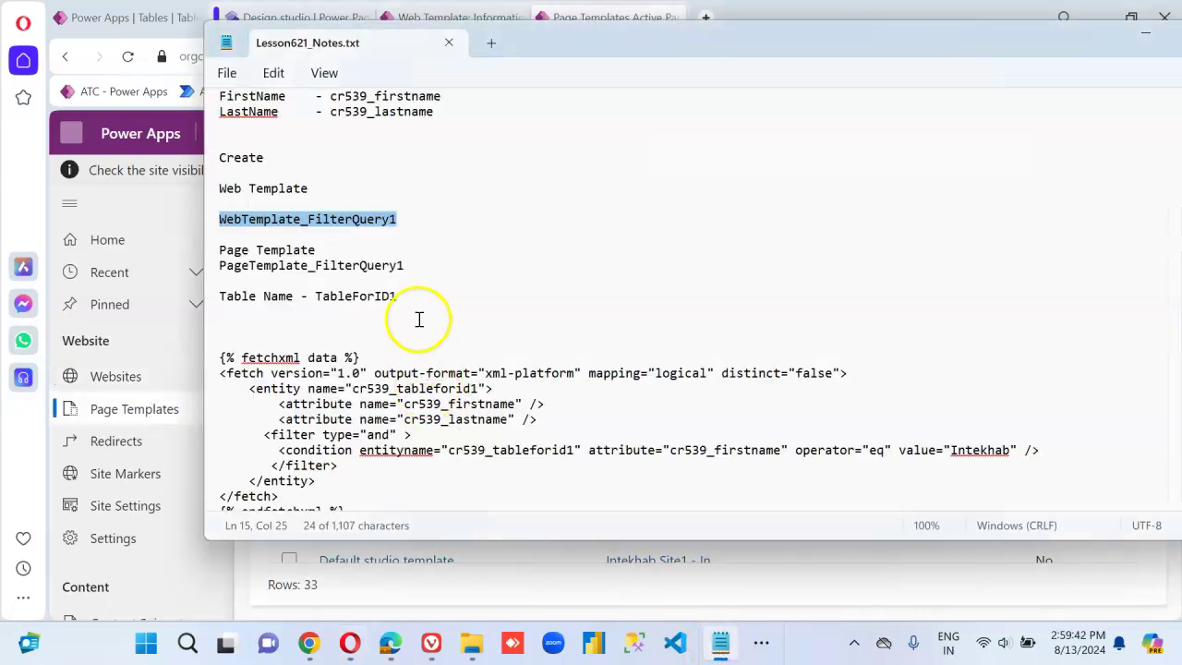
left_click_drag(411, 268, 210, 275)
key("ctrl+c")
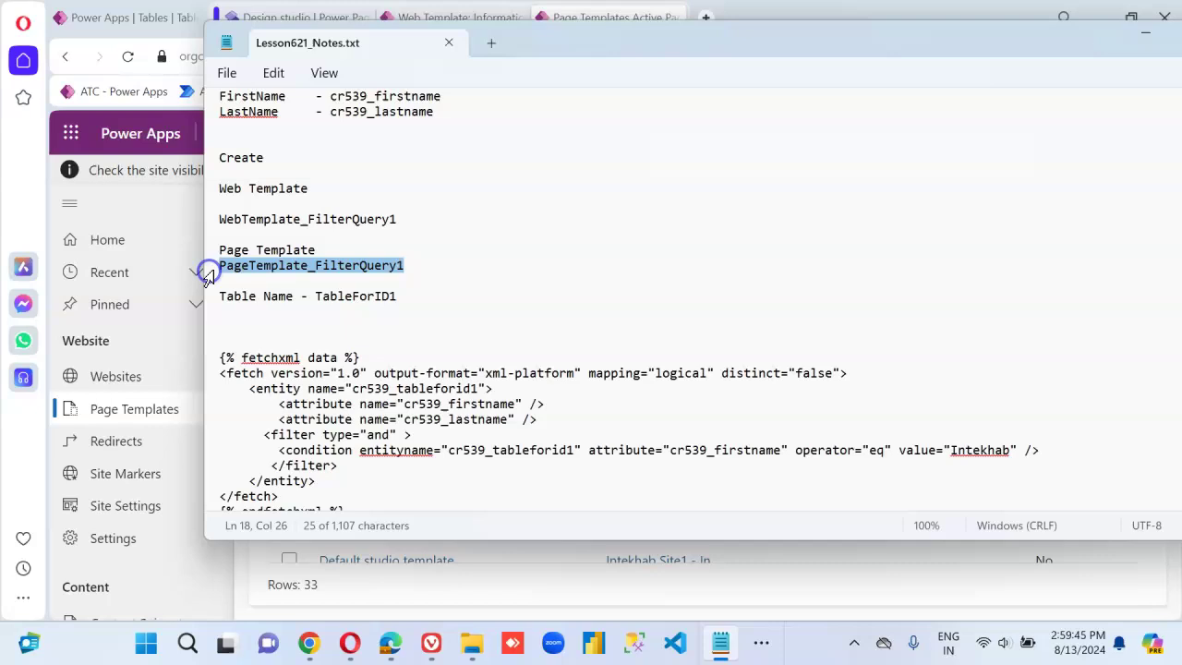
left_click(1142, 40)
left_click(448, 222)
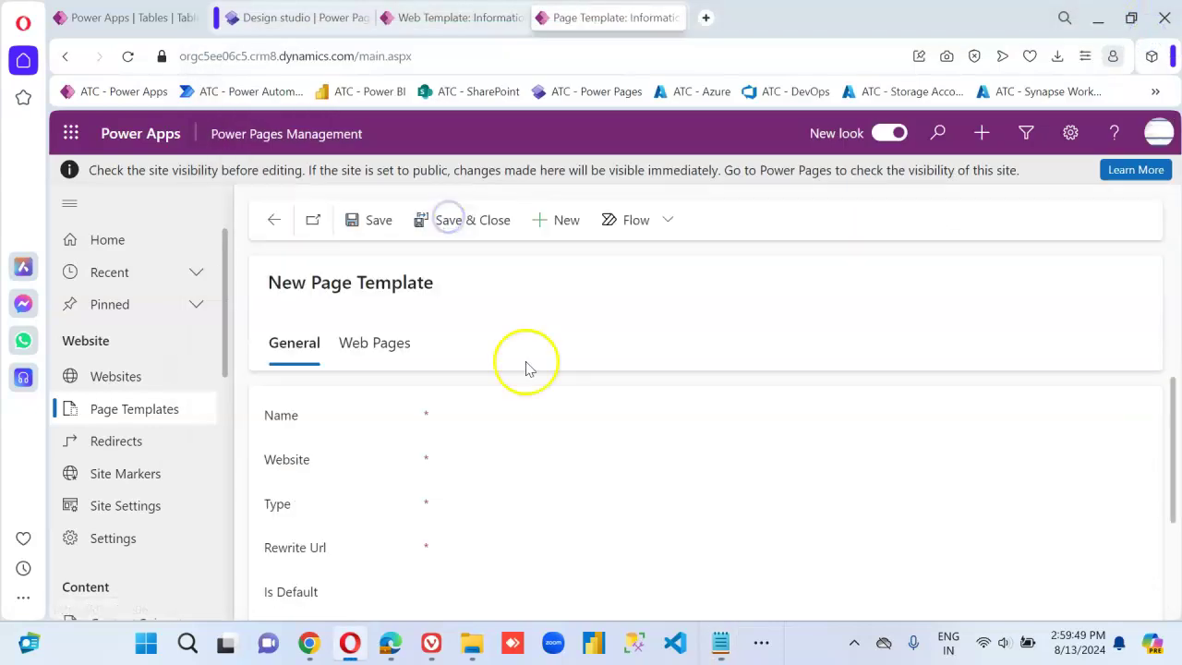
left_click(477, 422)
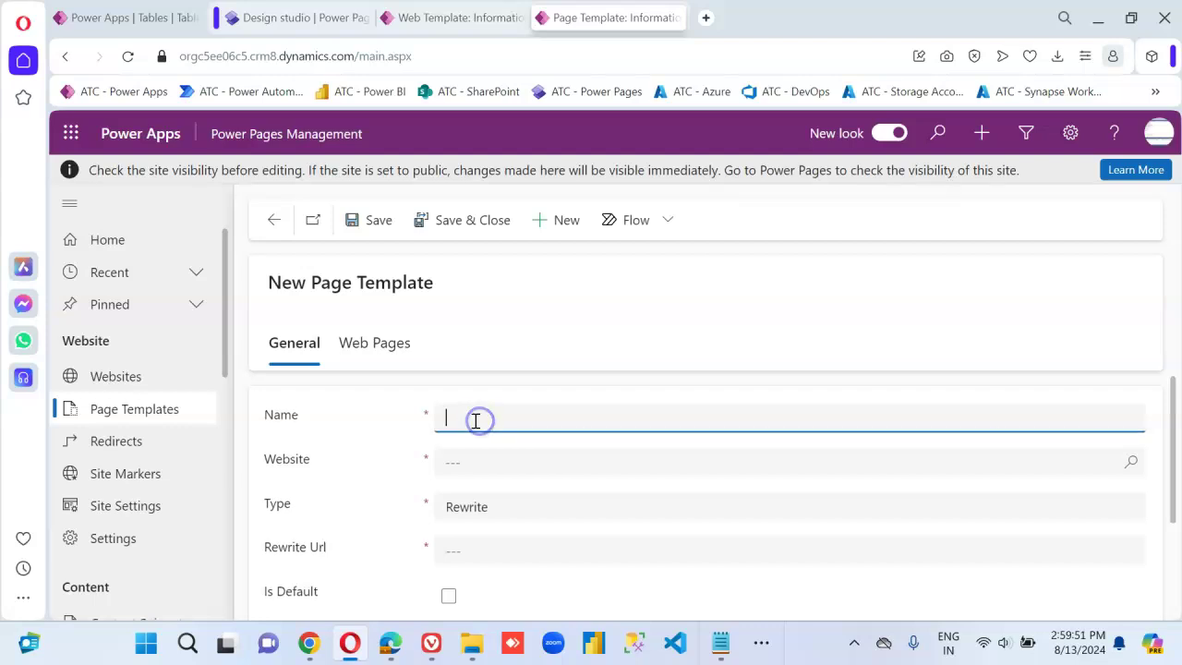
key("ctrl+v")
- Assign the page template to the website Intekhab Site1 - IntekhabSite and set its type to Web Template
left_click(501, 461)
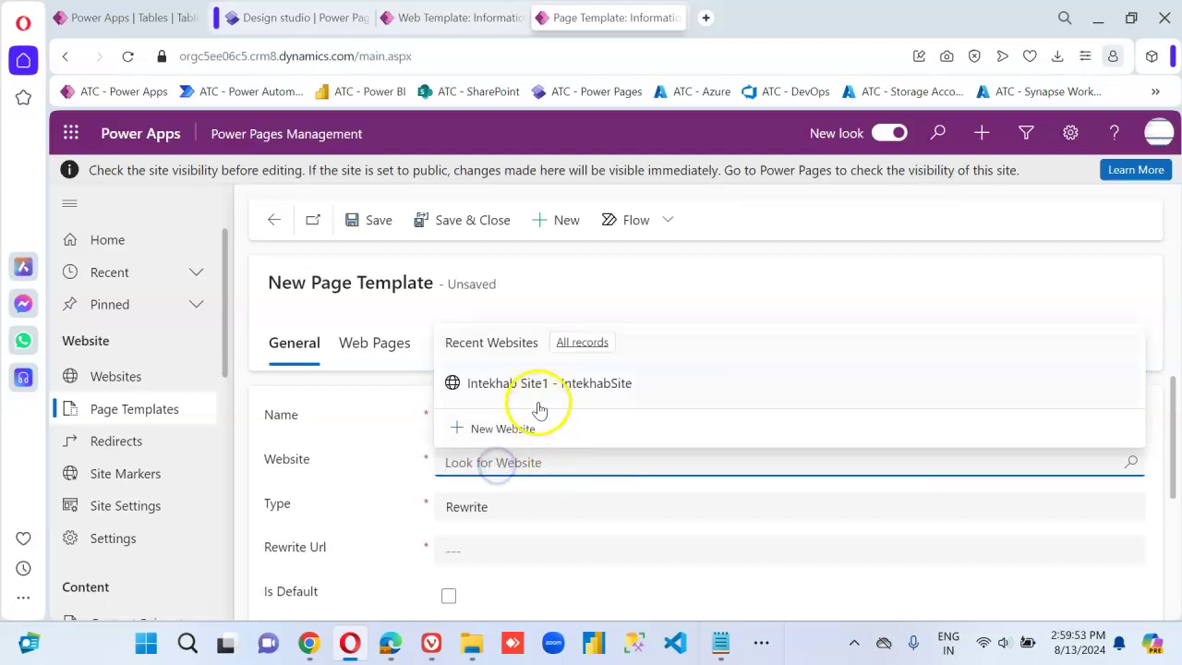
left_click(536, 403)
left_click(515, 507)
left_click(514, 567)
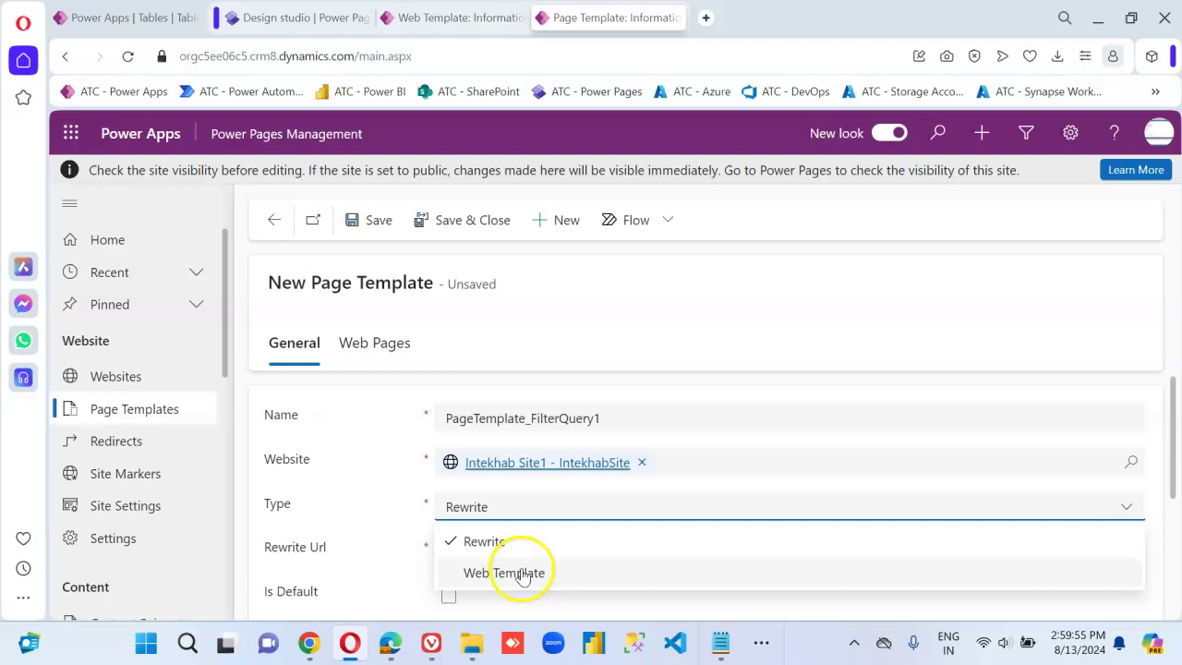
- Turn off the website header and footer for the page template and try to save it
scroll(620, 530, "down", 2)
left_click(449, 412)
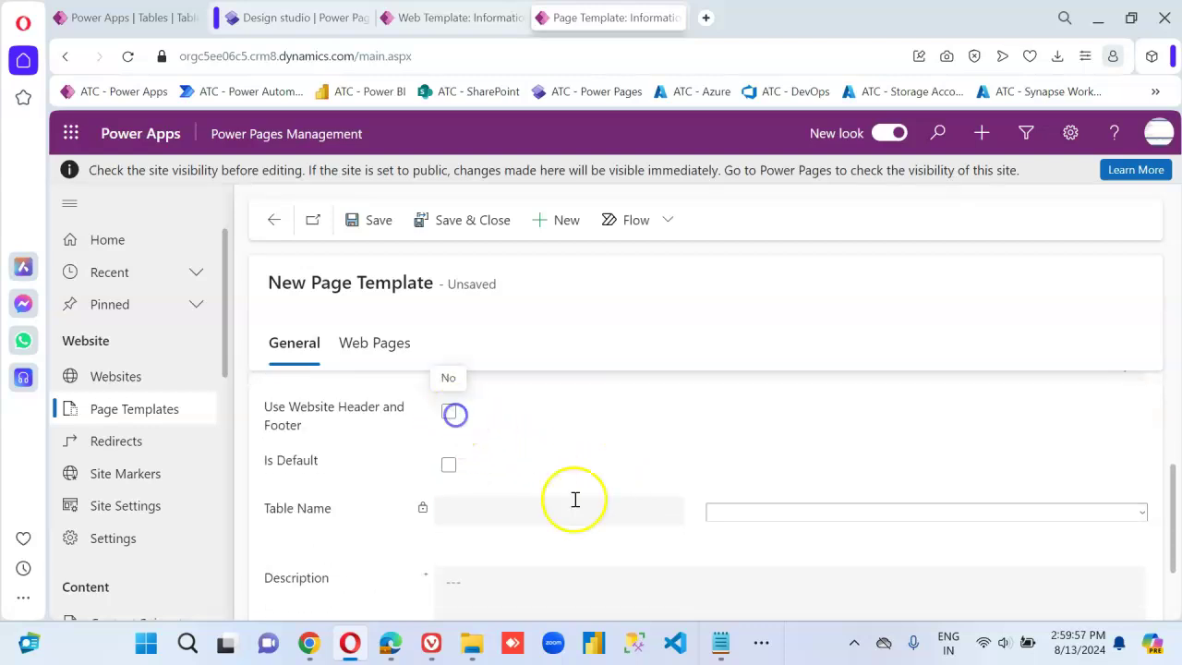
scroll(637, 554, "up", 3)
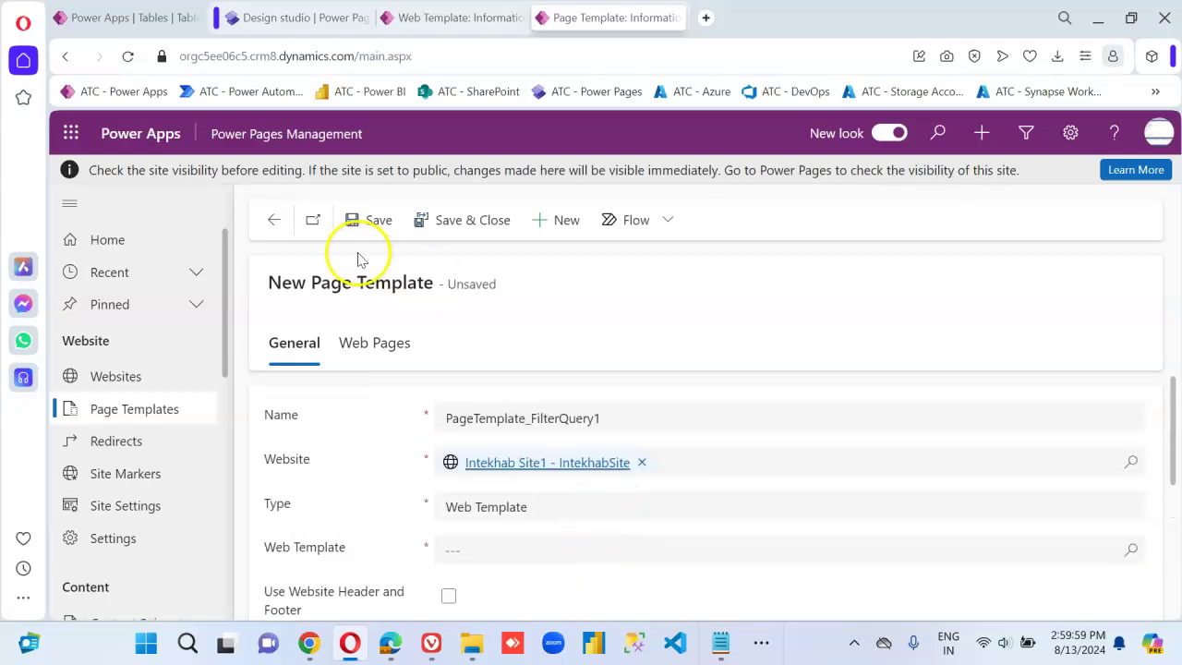
left_click(373, 222)
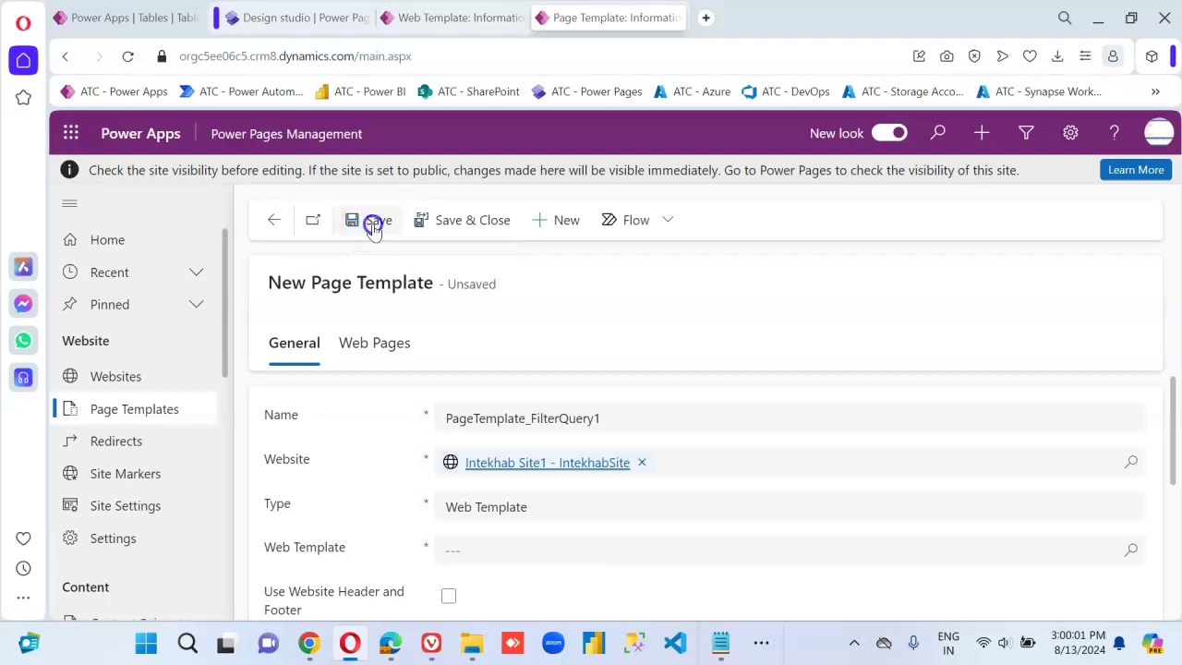
- Choose WebTemplate_FilterQuery1 as the page template's web template and save the record
scroll(604, 409, "down", 2)
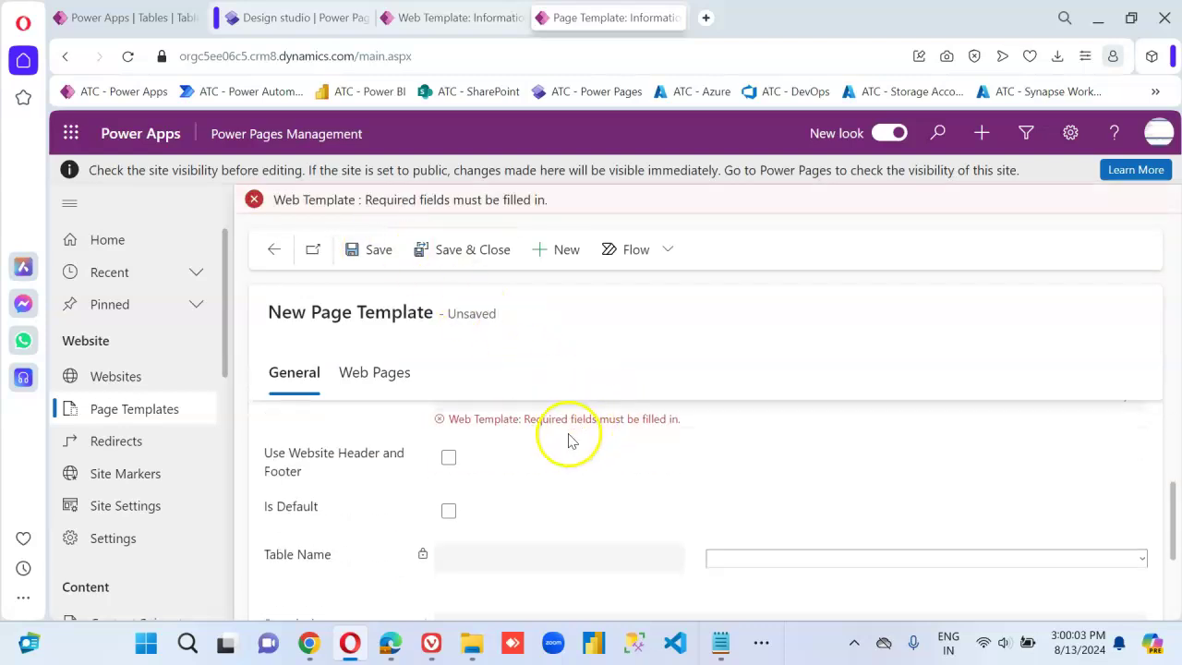
scroll(546, 430, "up", 2)
left_click(505, 580)
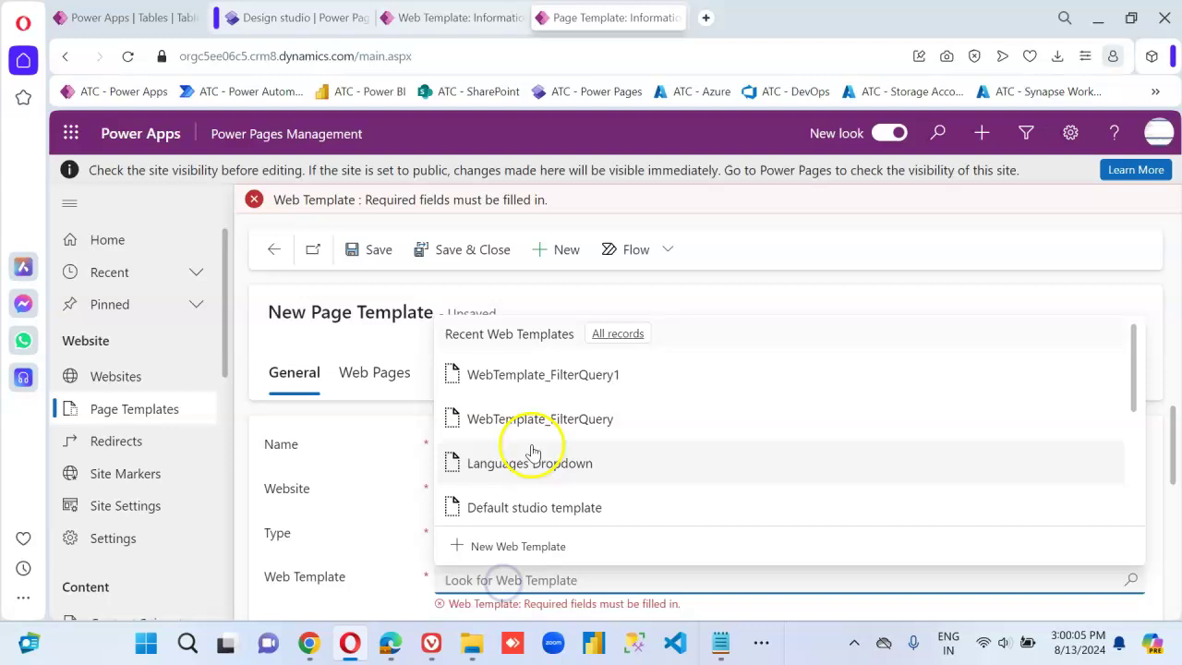
left_click(604, 384)
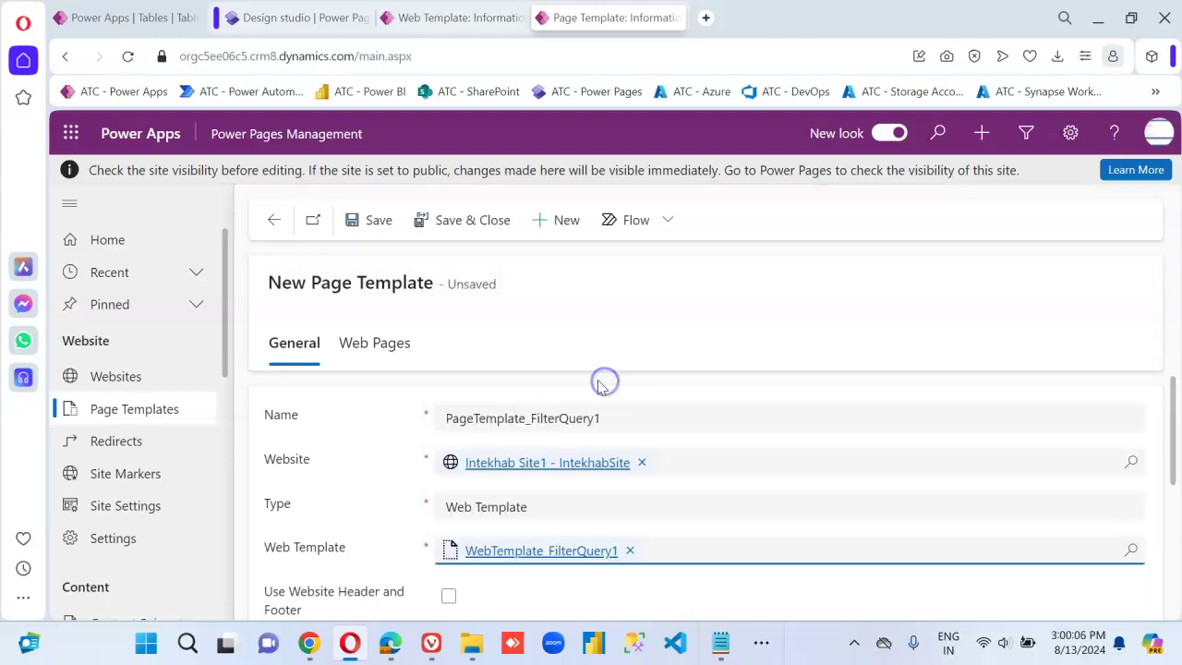
left_click(376, 225)
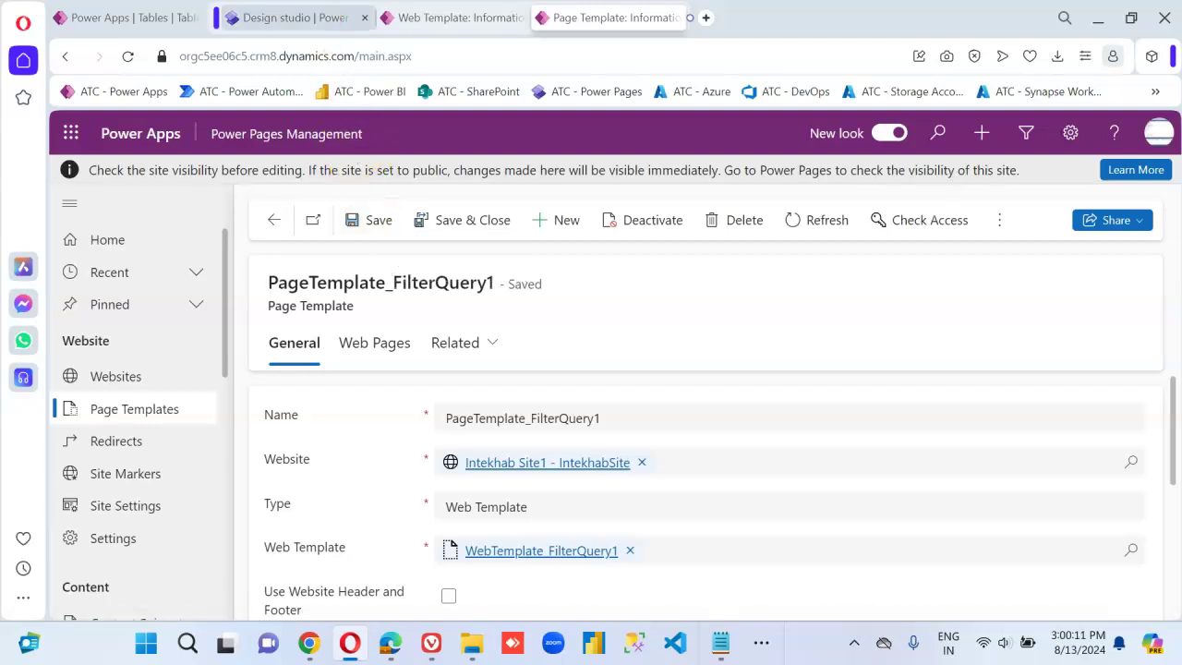
- Sync Intekhab Site1 in the Power Pages design studio and start adding a page based on a custom layout
left_click(311, 19)
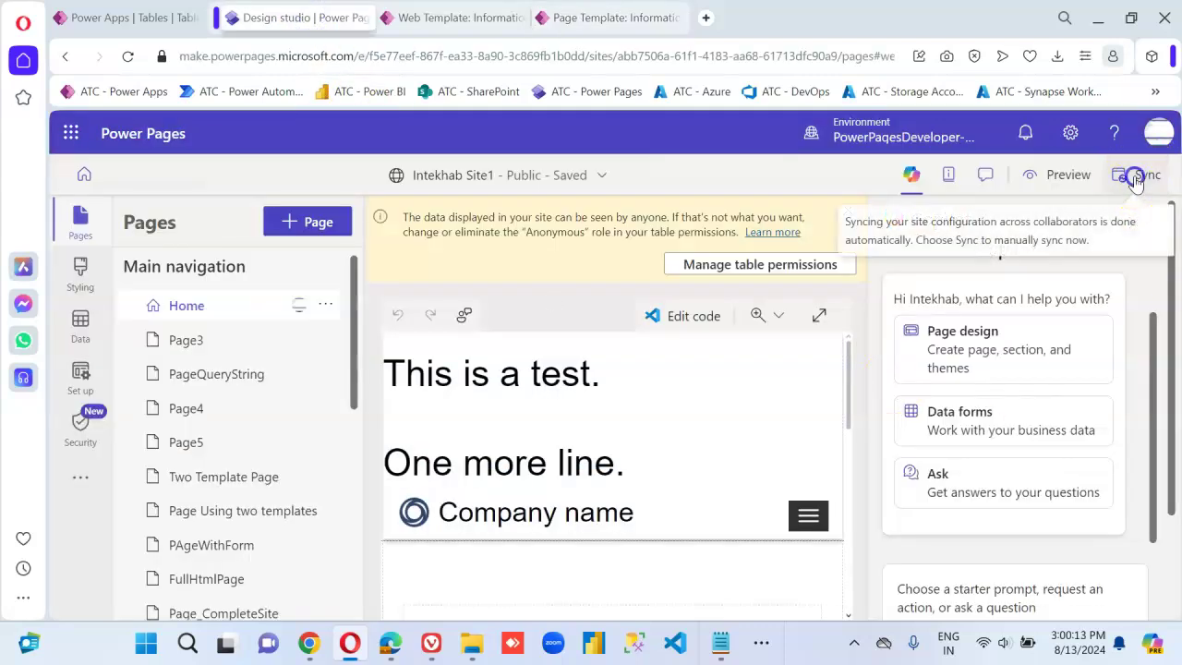
left_click(1138, 177)
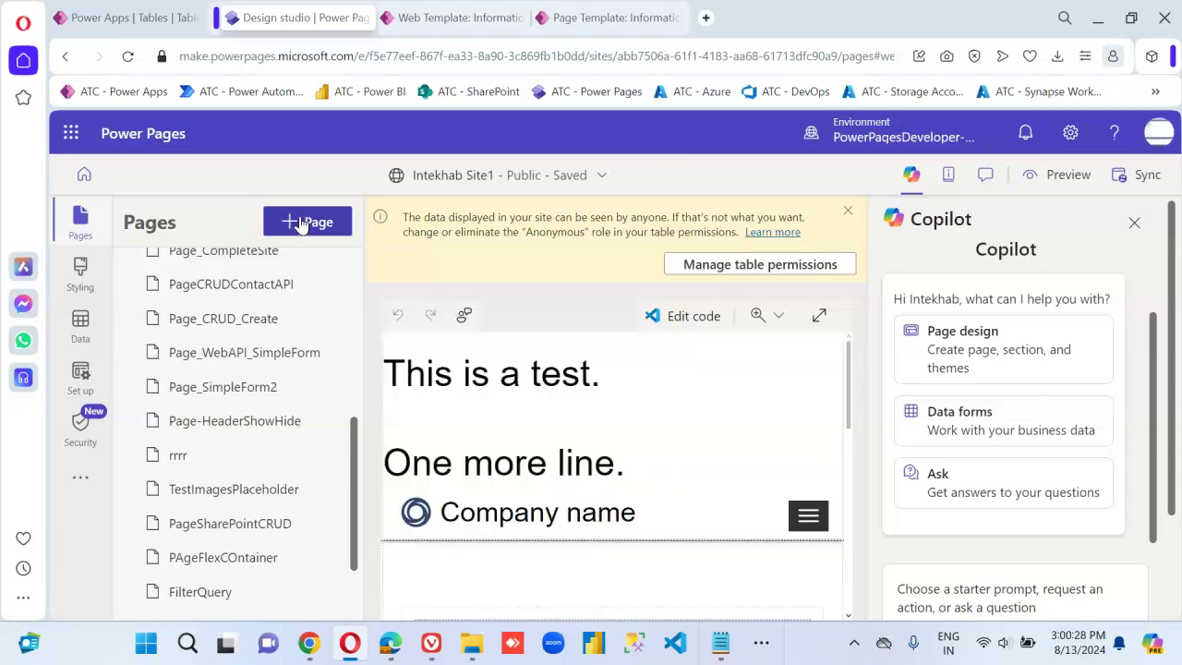
left_click(301, 224)
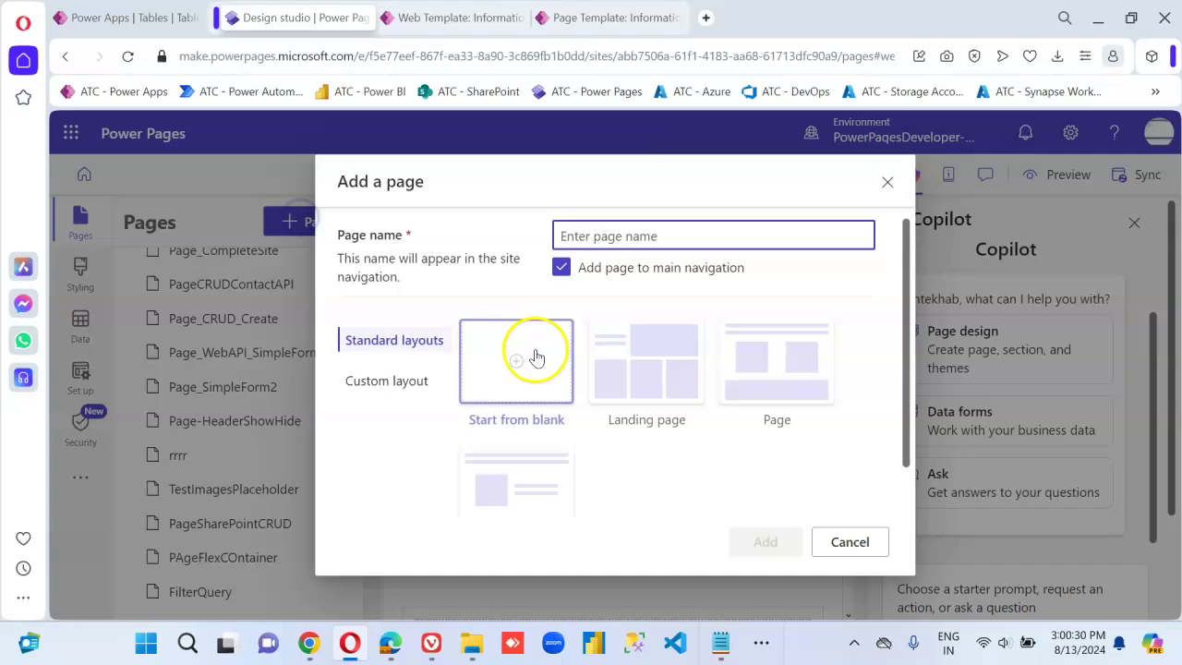
left_click(393, 379)
scroll(730, 426, "down", 2)
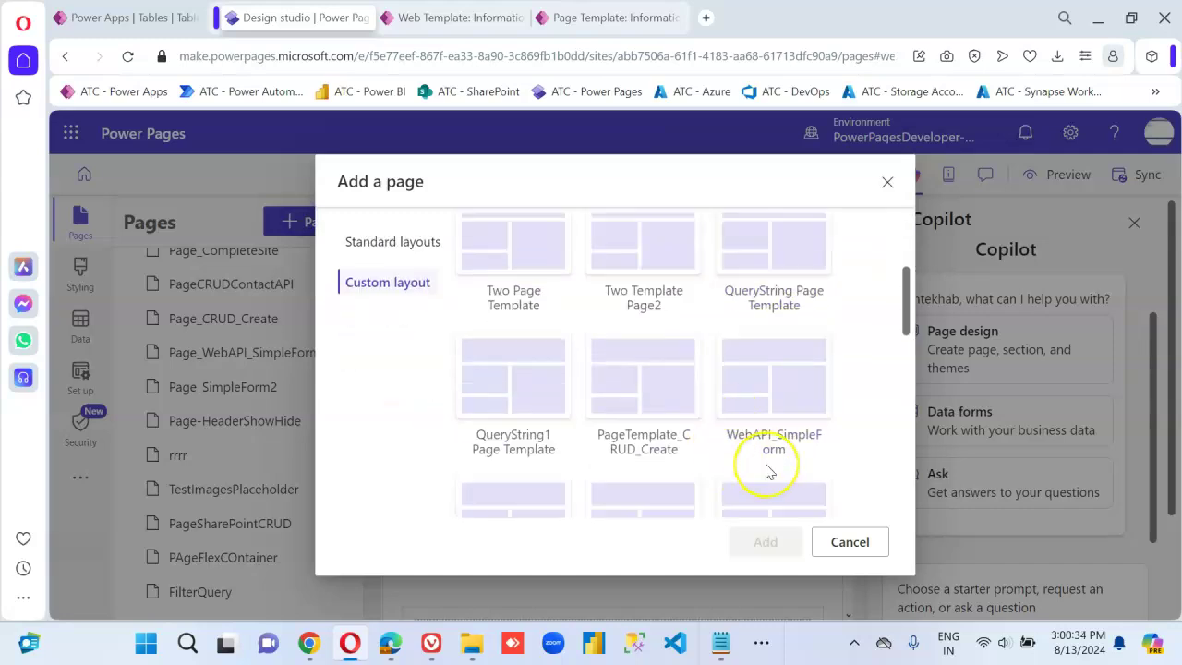
- Look through the custom layouts for the new page template, checking its name against the notes
scroll(766, 469, "down", 2)
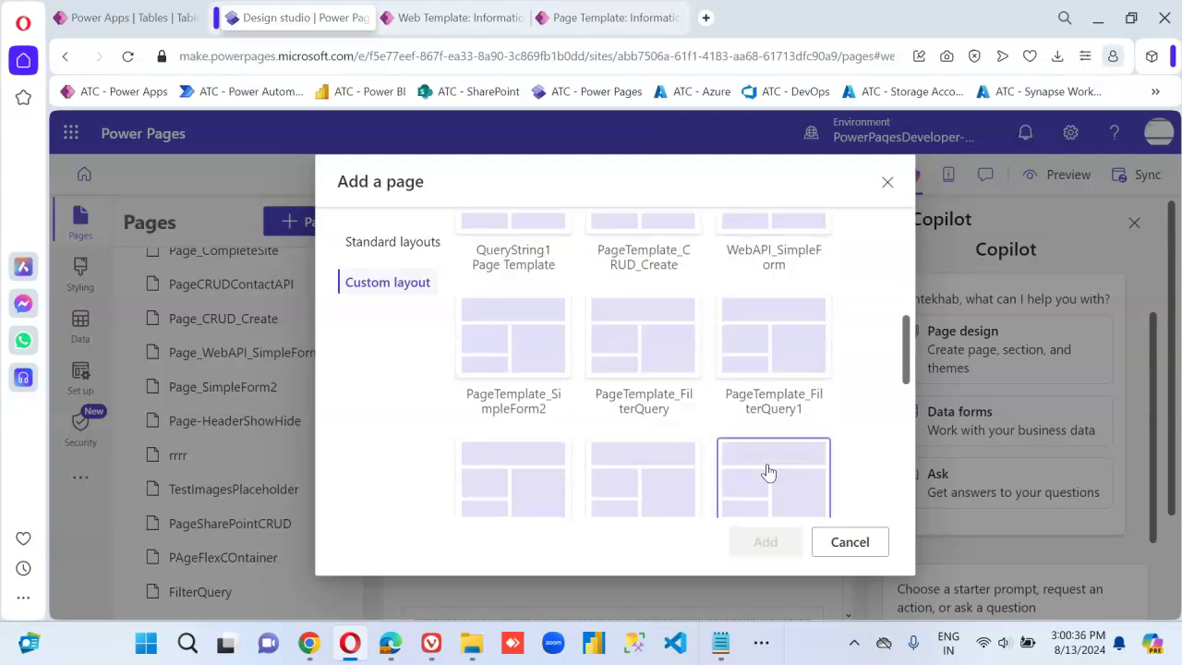
scroll(759, 443, "up", 4)
scroll(742, 425, "down", 4)
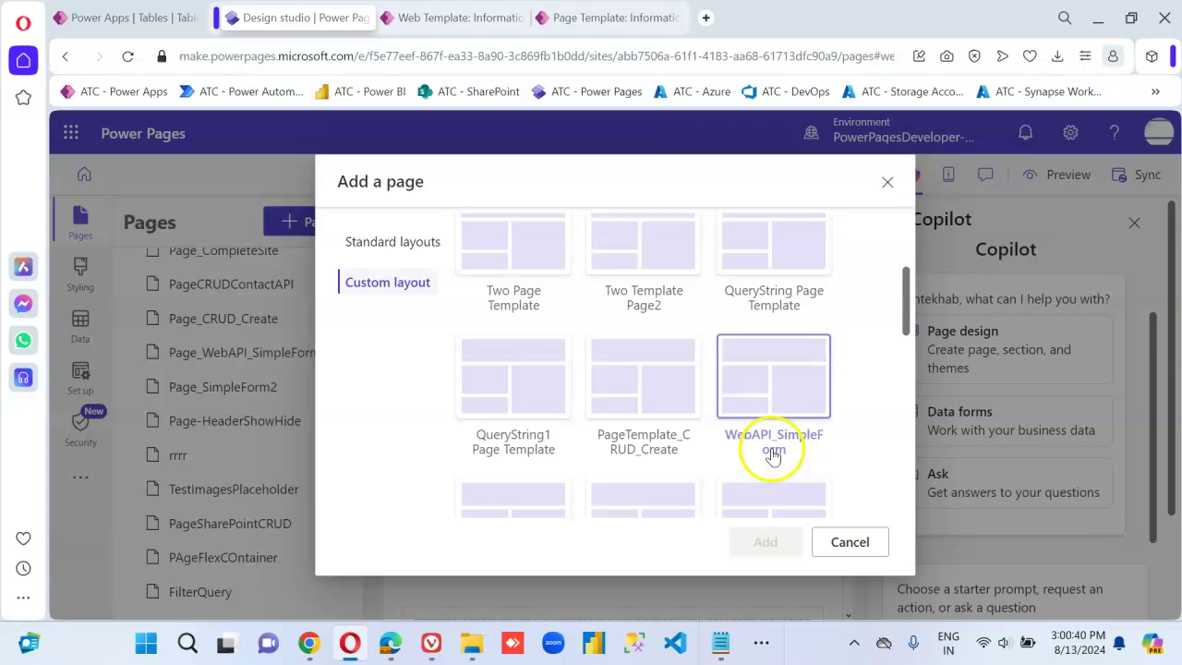
scroll(771, 462, "down", 2)
scroll(832, 461, "down", 2)
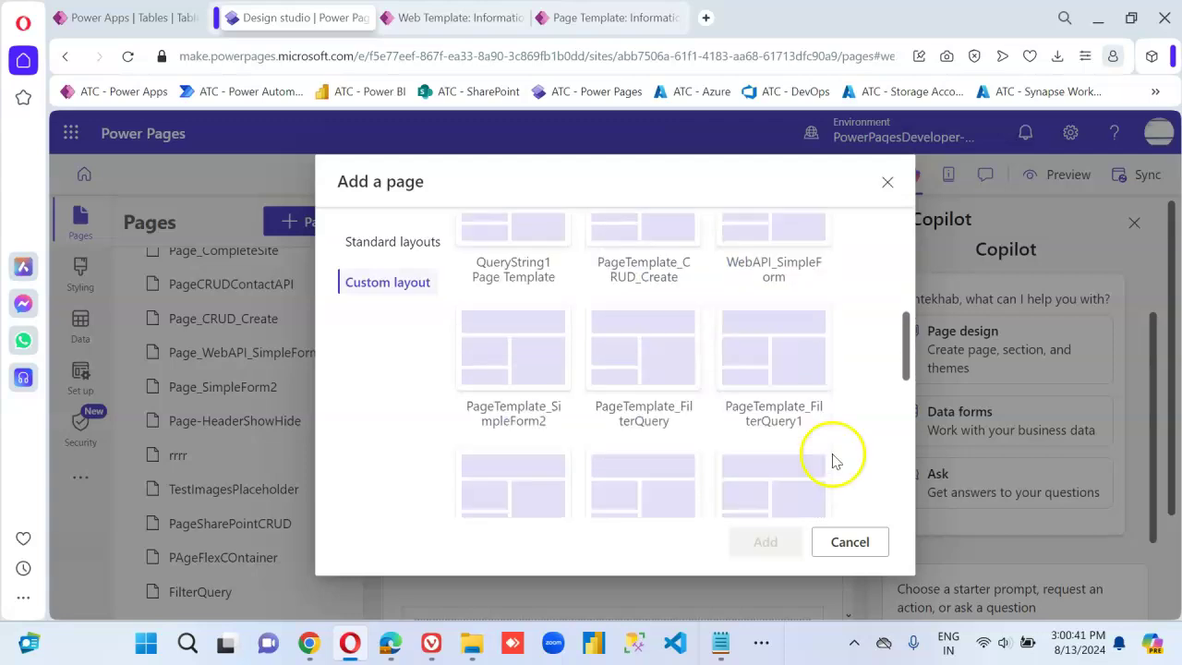
left_click(721, 642)
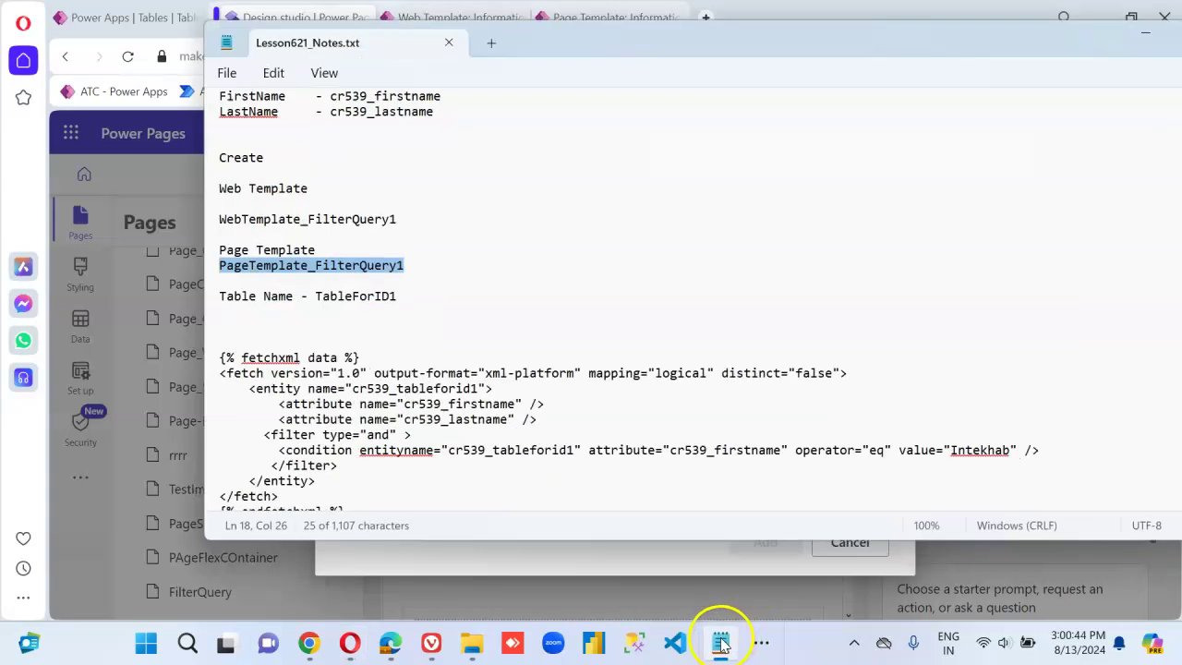
left_click(1146, 40)
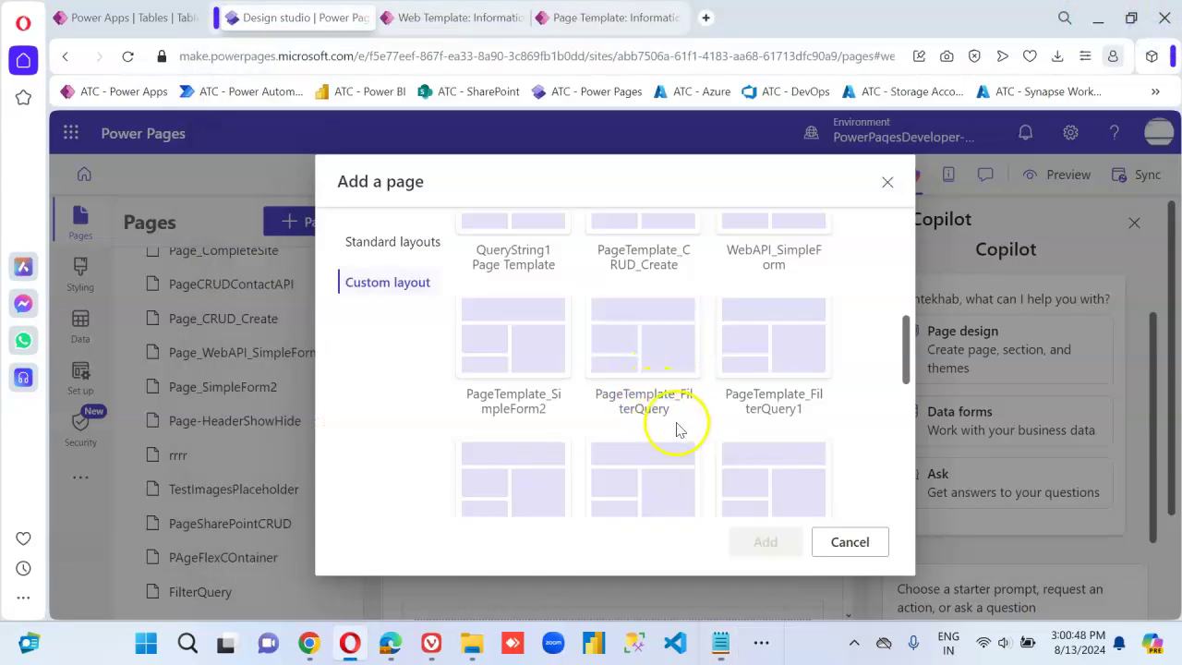
scroll(688, 431, "down", 1)
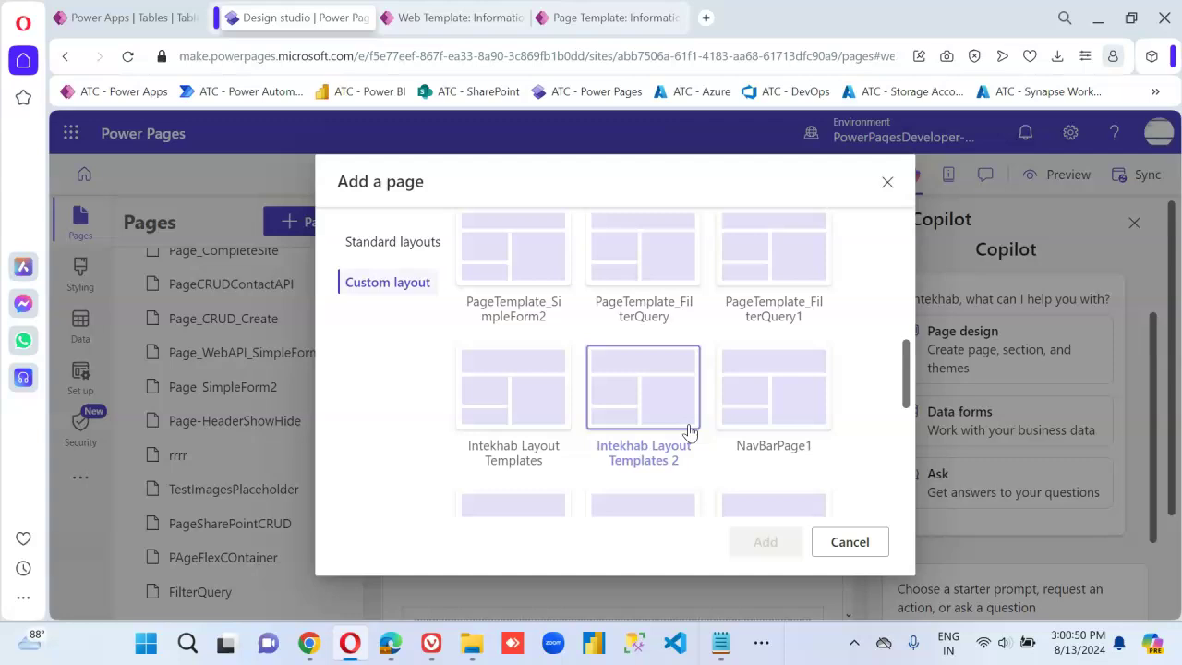
scroll(688, 432, "down", 1)
scroll(867, 436, "down", 1)
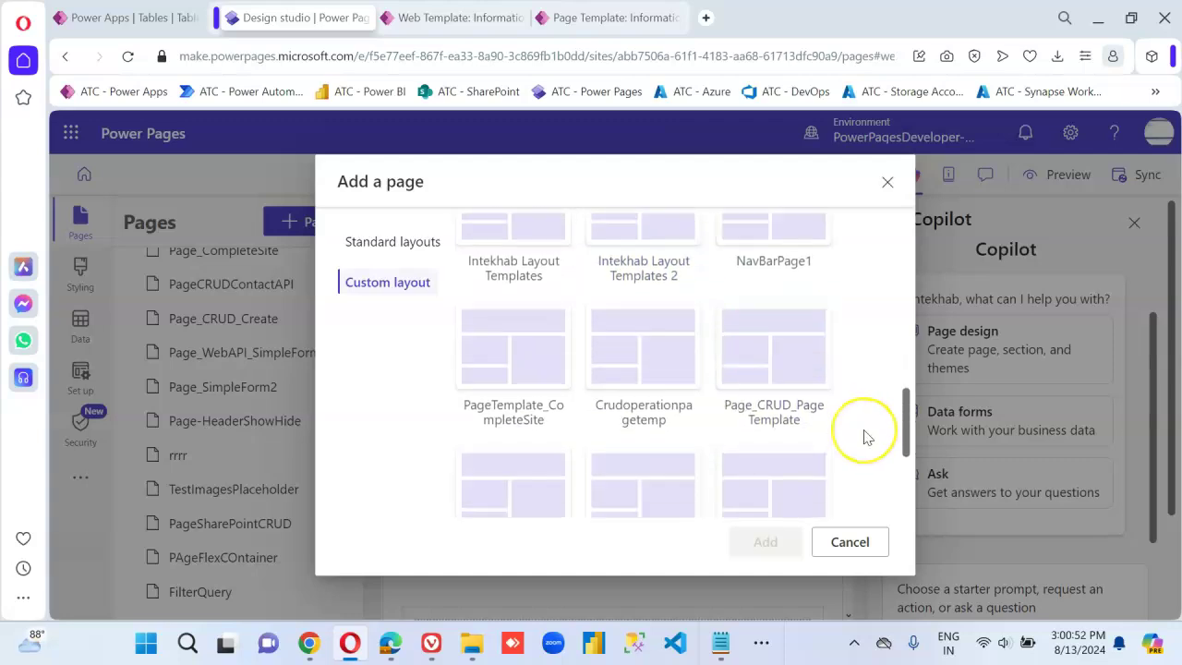
scroll(866, 436, "down", 1)
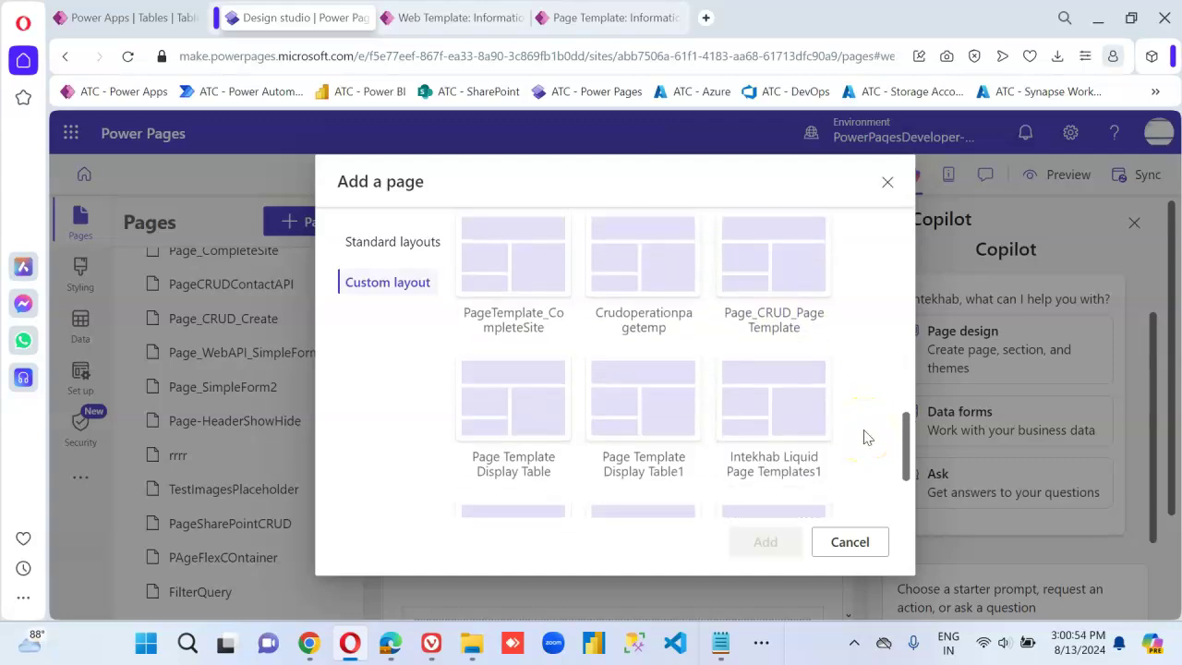
scroll(866, 436, "down", 1)
scroll(867, 436, "down", 1)
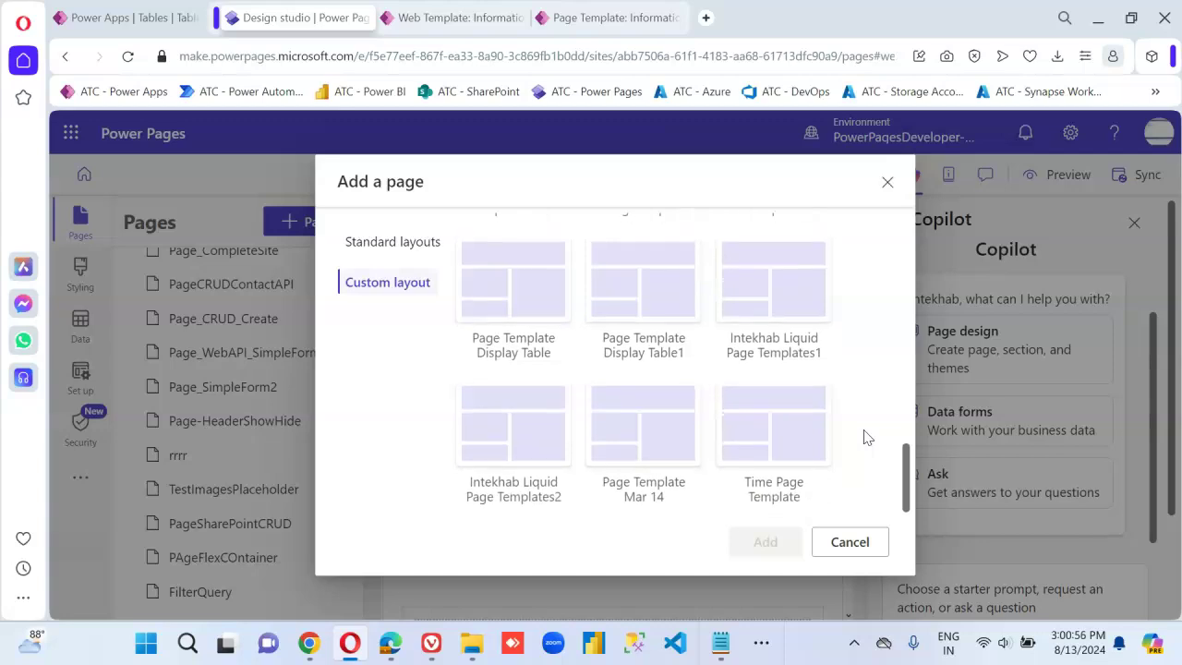
scroll(866, 437, "up", 1)
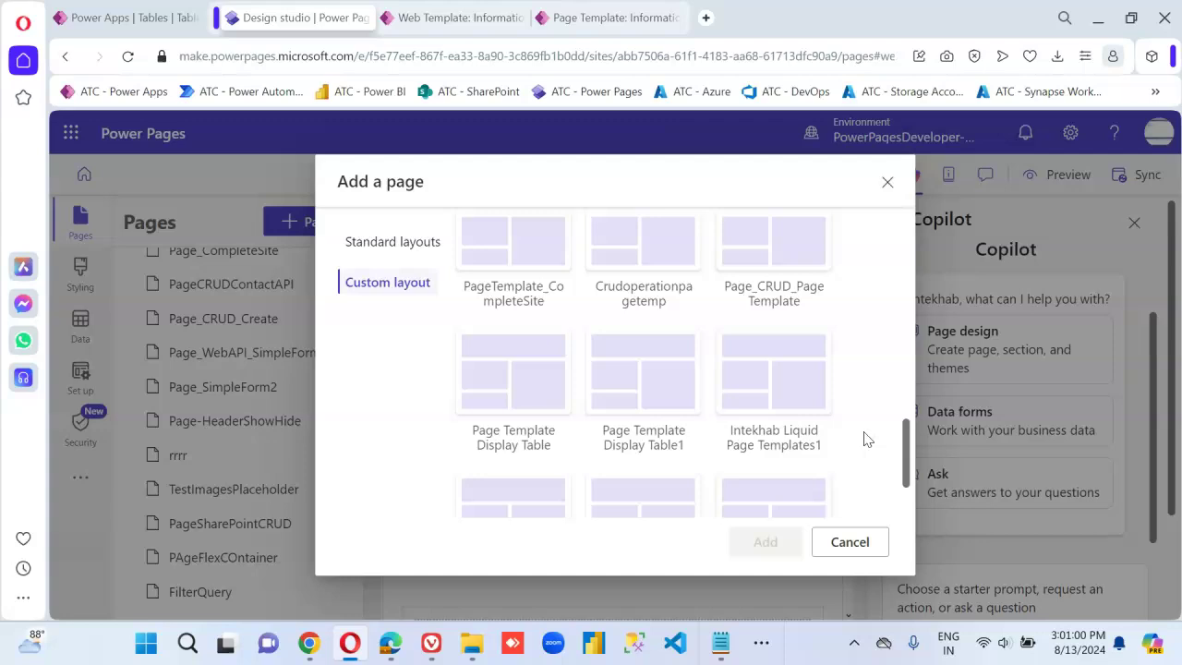
scroll(867, 439, "up", 2)
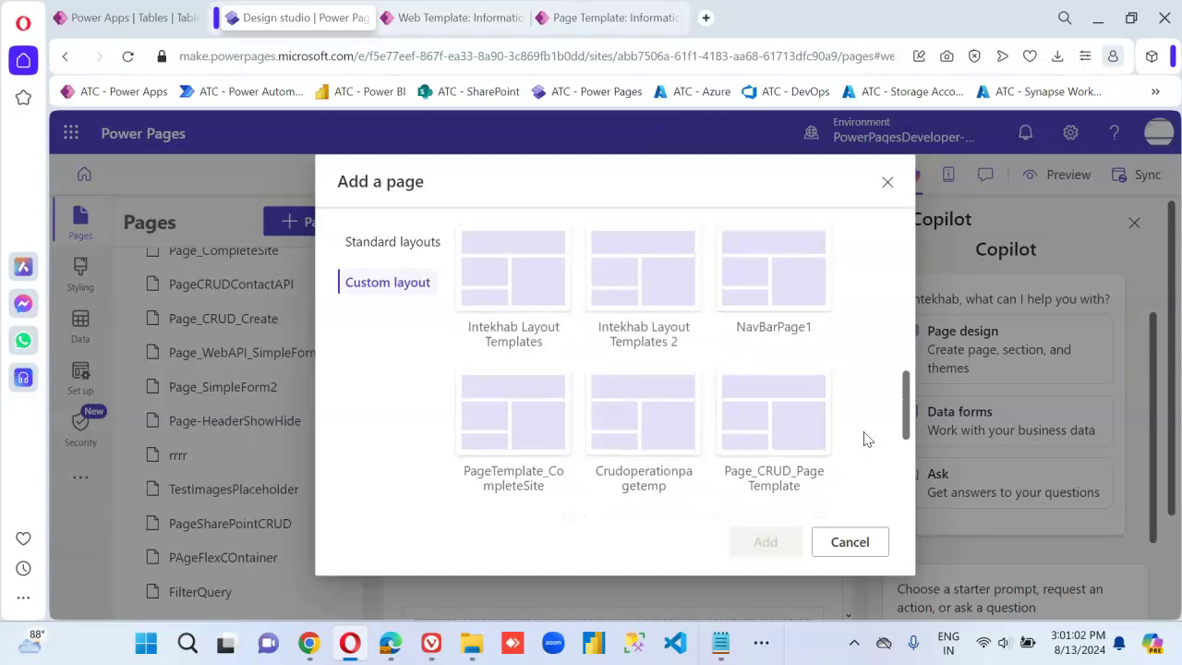
- Choose the PageTemplate_FilterQuery1 layout, name the page Page_FilterQuery1 and add it with main navigation enabled
scroll(867, 440, "up", 2)
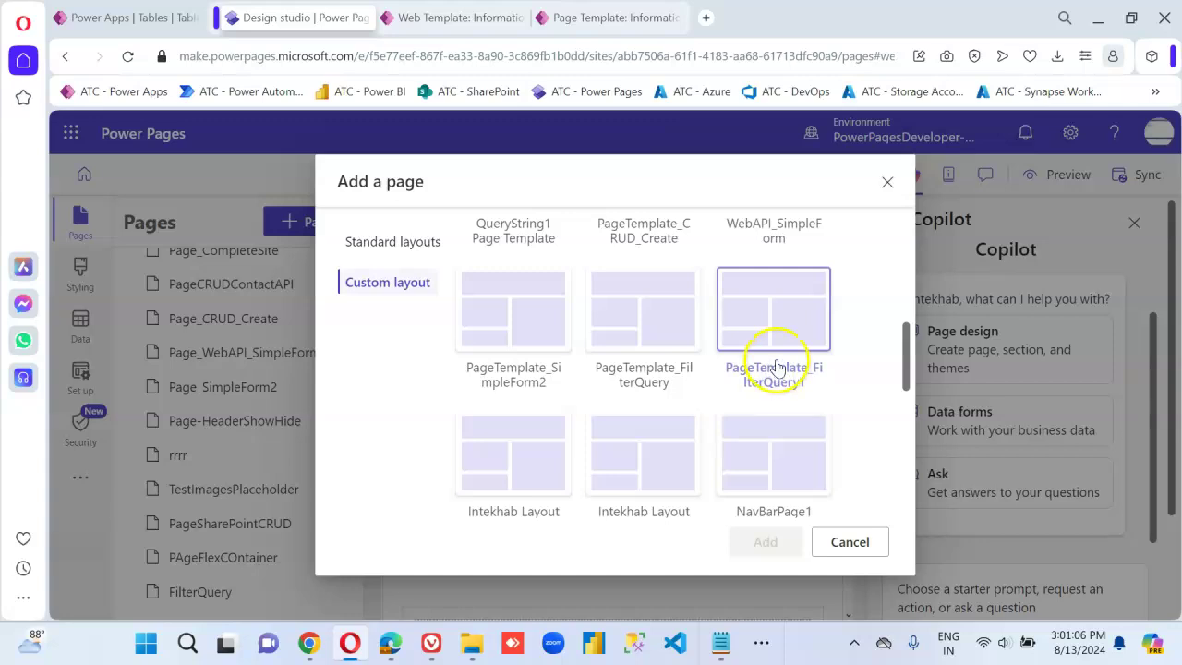
scroll(776, 367, "up", 3)
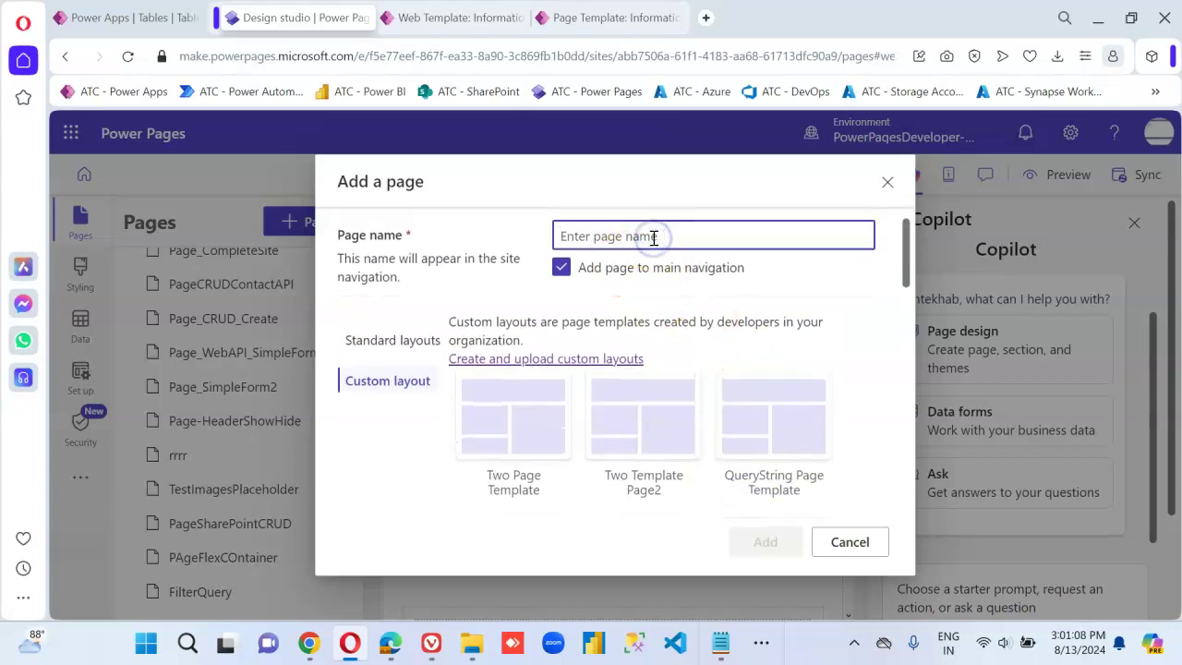
type("PageTemplate_FilterQuery1")
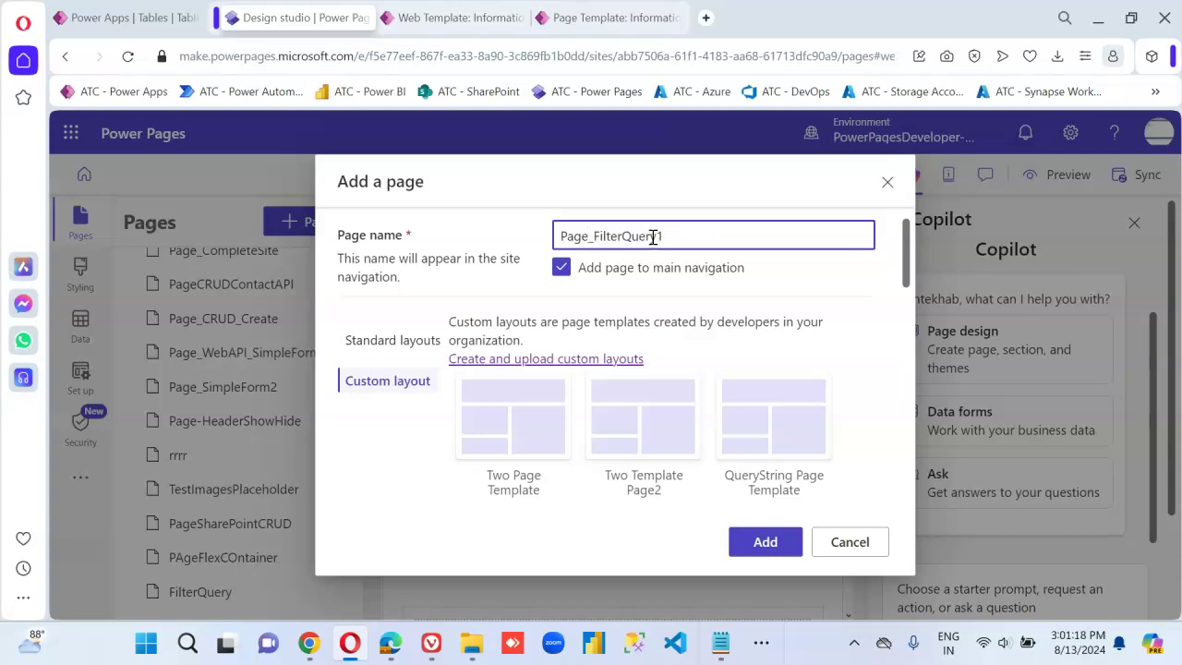
left_click(757, 545)
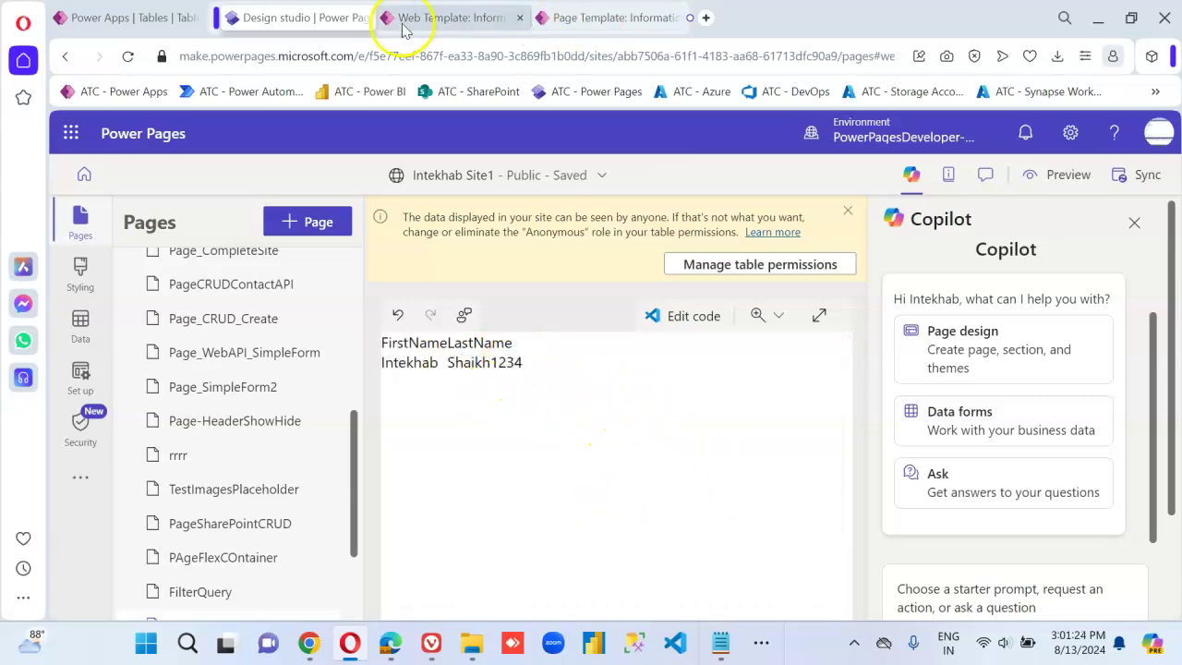
- Append 1 to the FirstName of the first TableForID1 record and view Page_FilterQuery1 again in the design studio
left_click(834, 399)
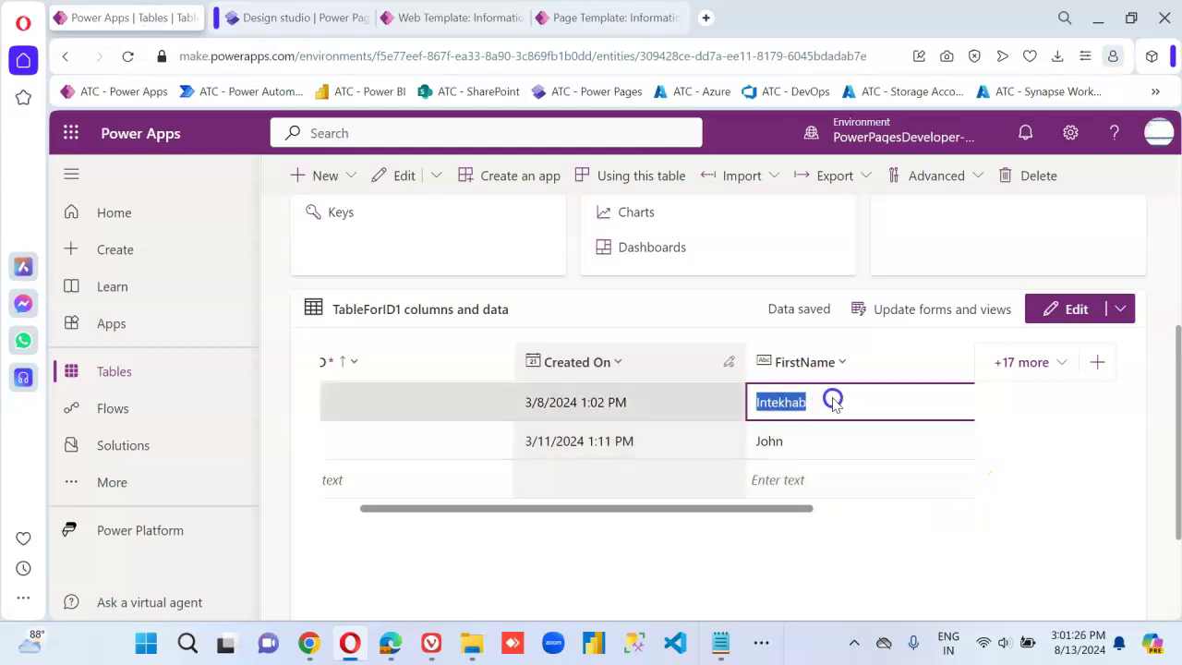
left_click(834, 399)
type("1")
left_click(865, 481)
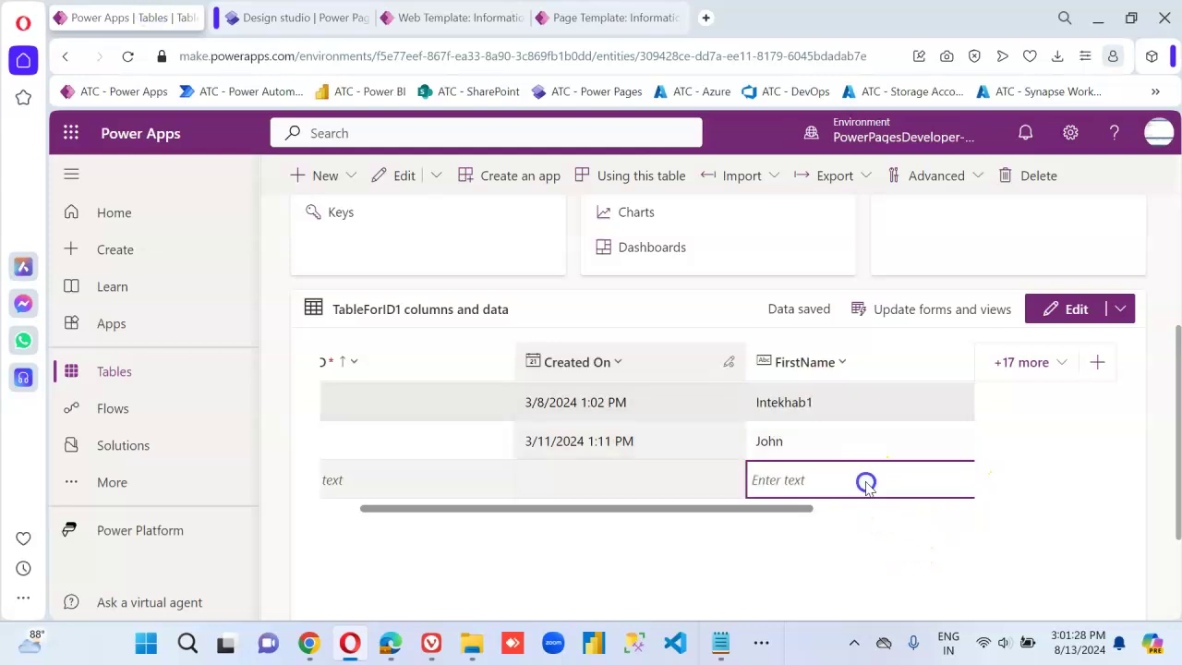
left_click(328, 17)
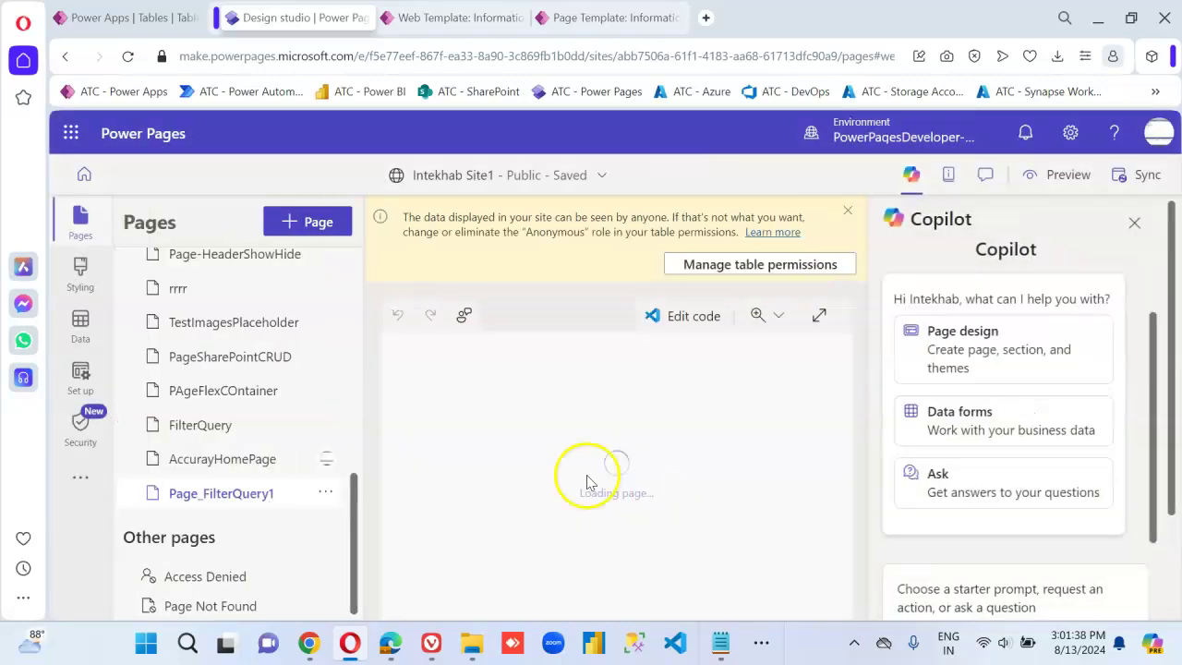
- Remove the trailing 1 from the first TableForID1 record's FirstName and sync the site to reload Page_FilterQuery1
left_click_drag(540, 343, 380, 340)
left_click(134, 17)
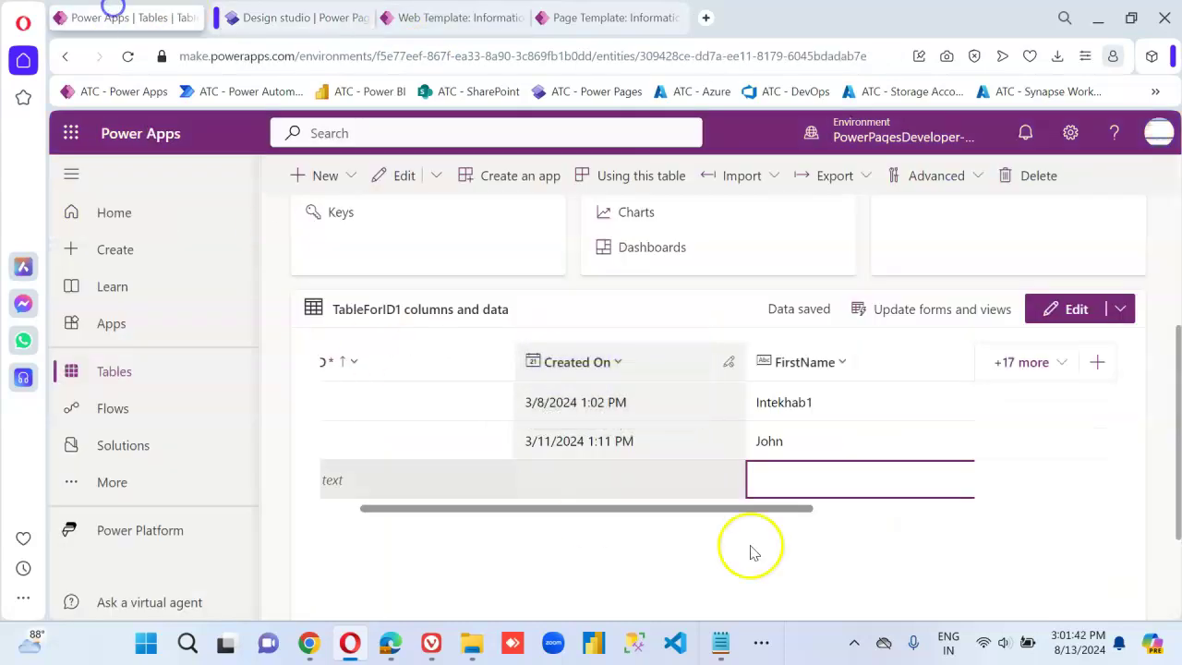
left_click(835, 407)
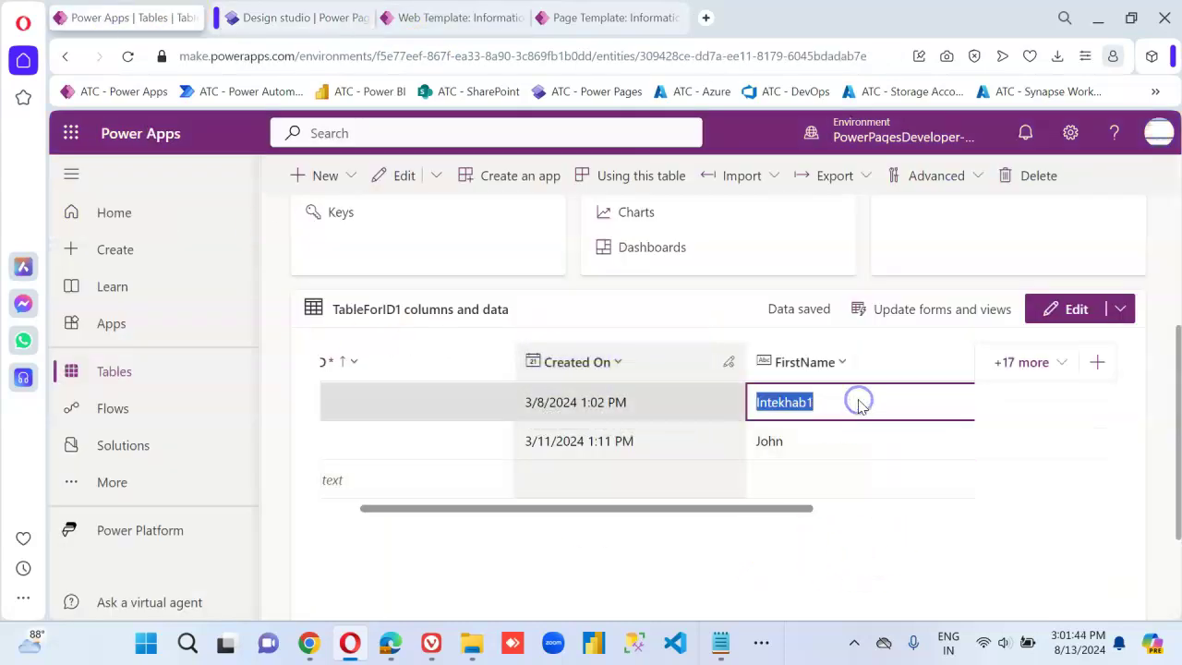
left_click(858, 404)
left_click(860, 452)
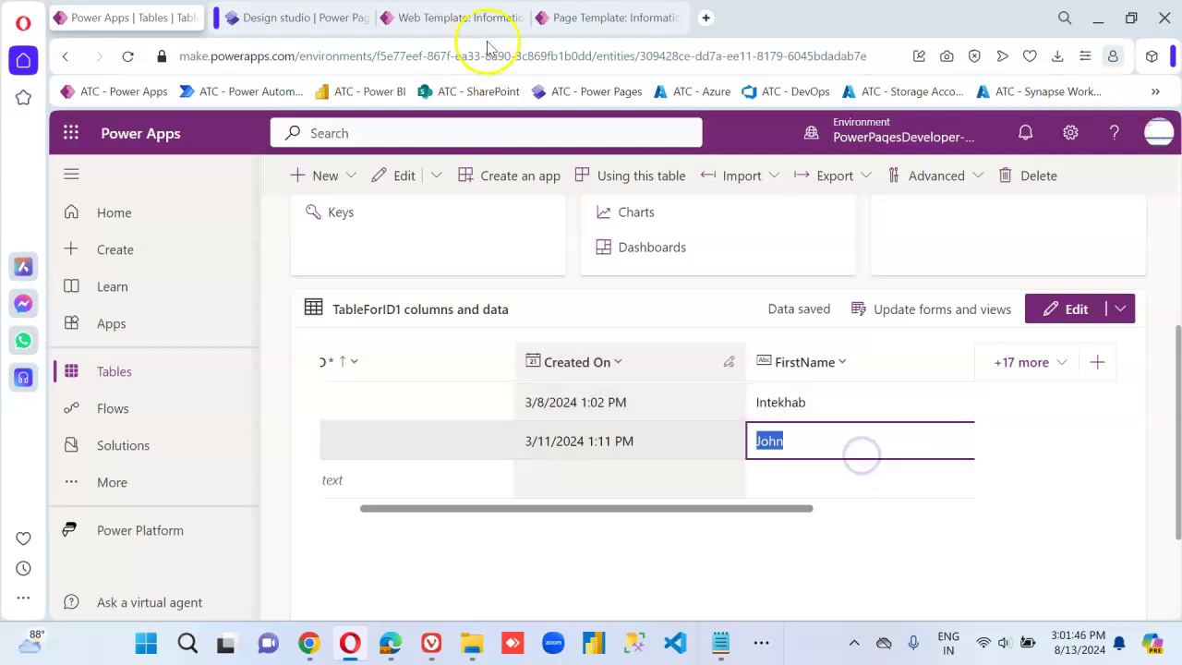
left_click(277, 18)
left_click(1132, 177)
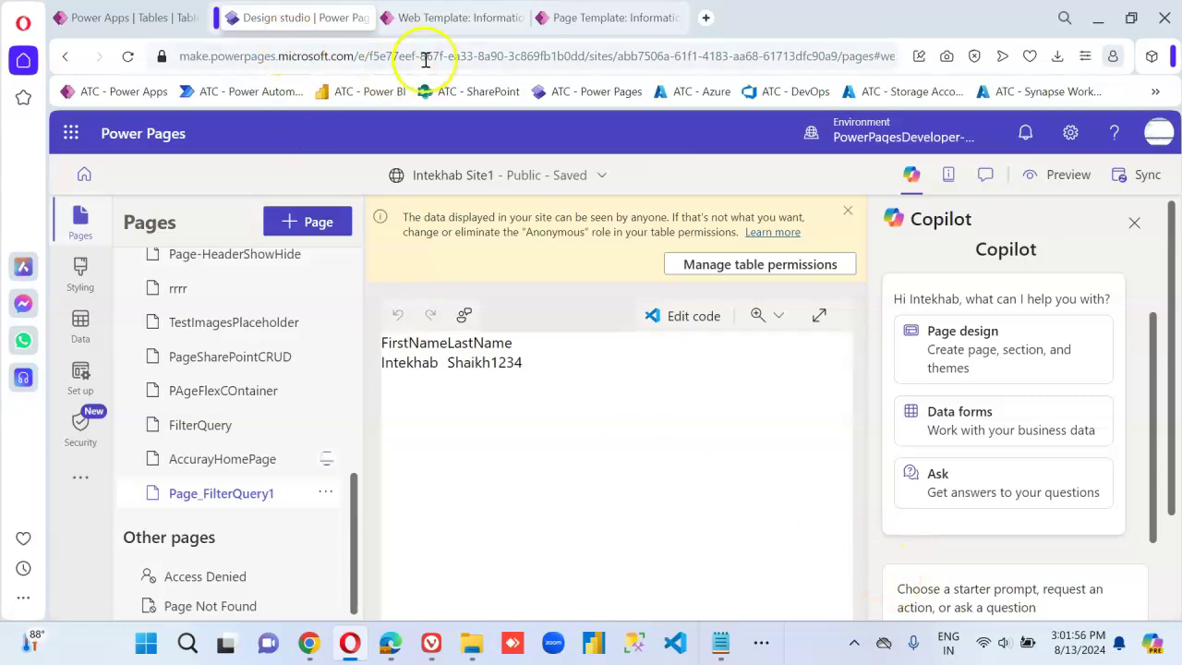
- Examine the FetchXML filter condition on cr539_firstname in the source of WebTemplate_FilterQuery1
left_click(450, 25)
scroll(1121, 462, "down", 3)
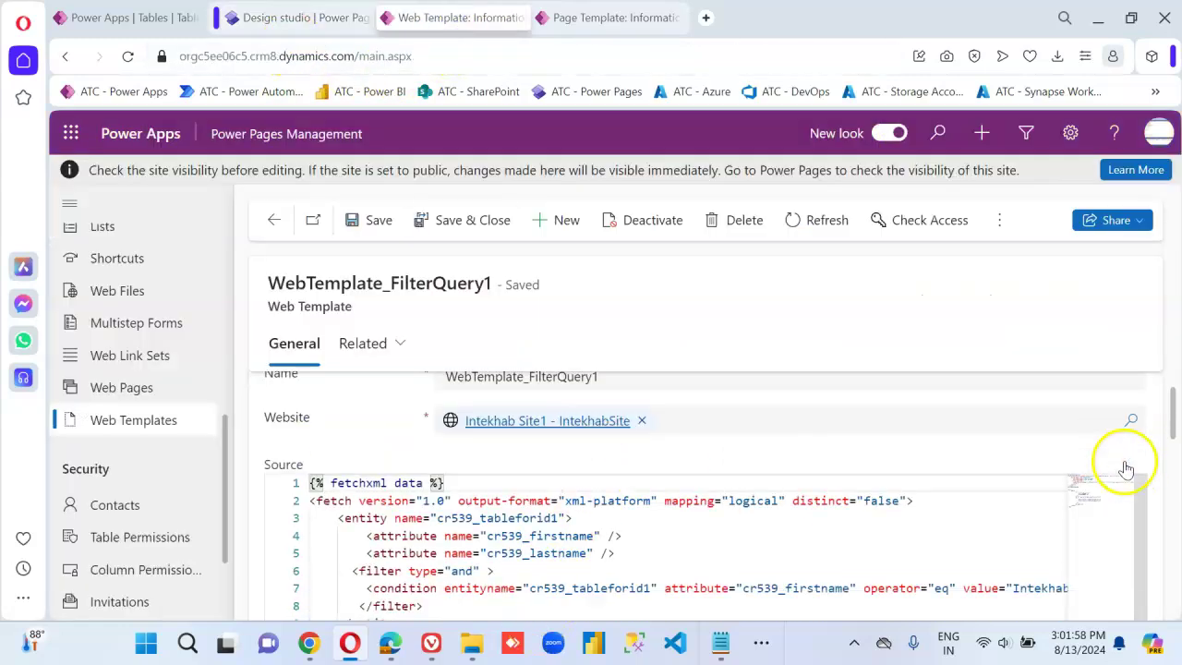
scroll(277, 529, "up", 3)
scroll(370, 517, "down", 2)
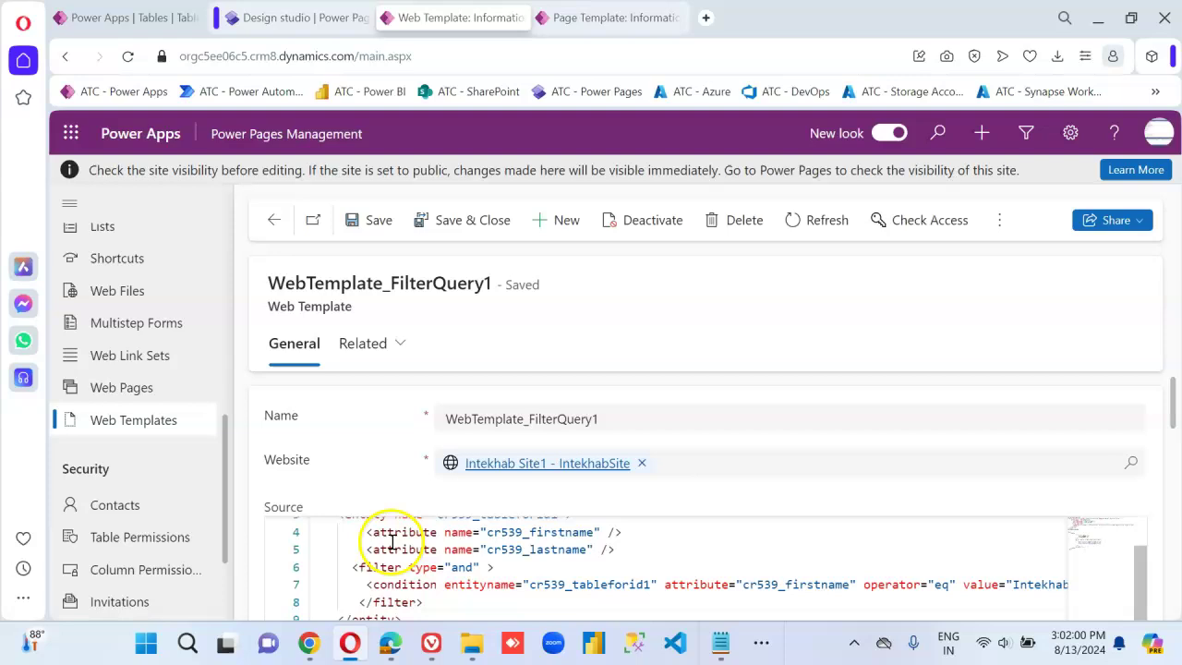
scroll(505, 549, "up", 2)
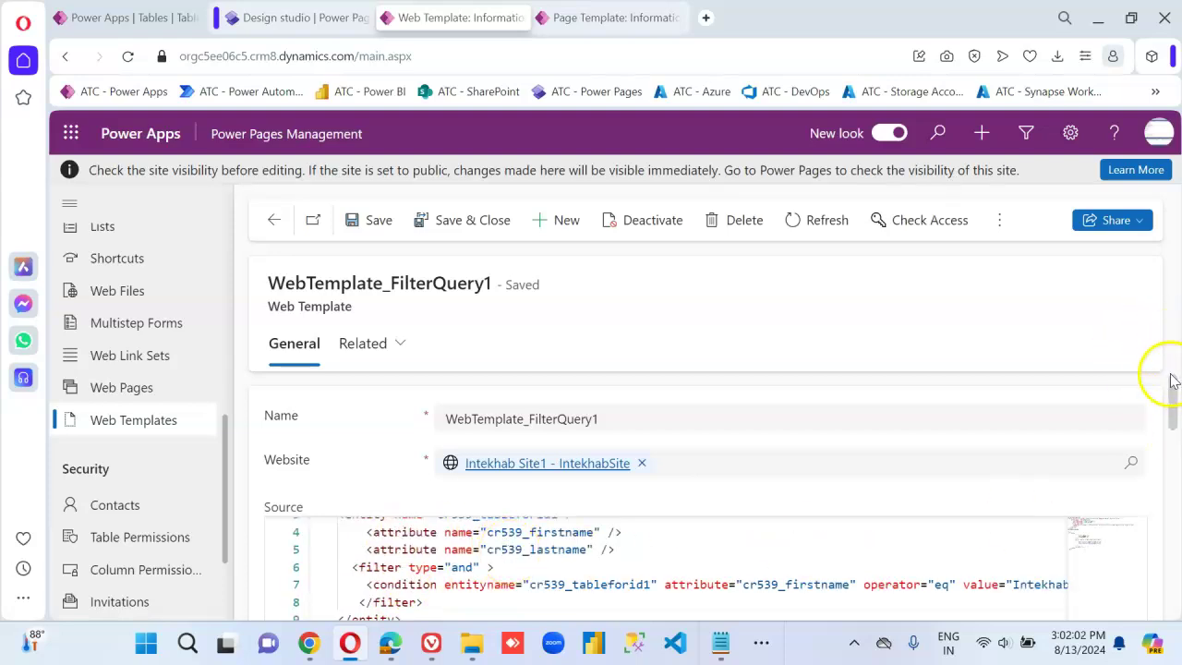
left_click_drag(1171, 381, 1176, 414)
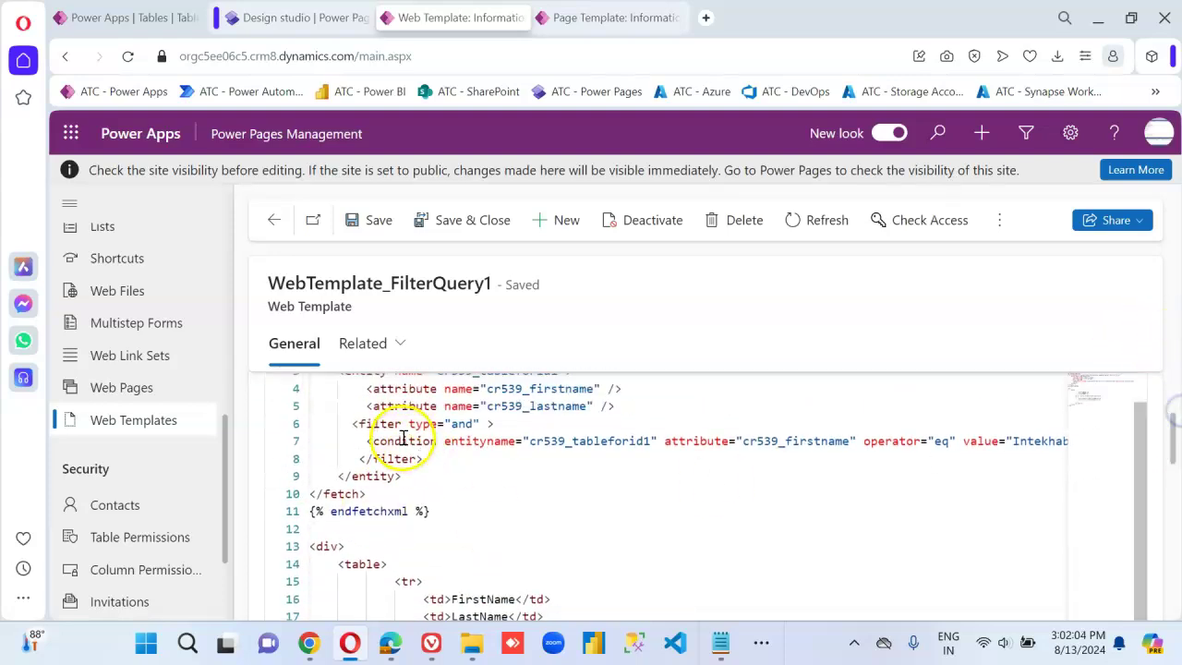